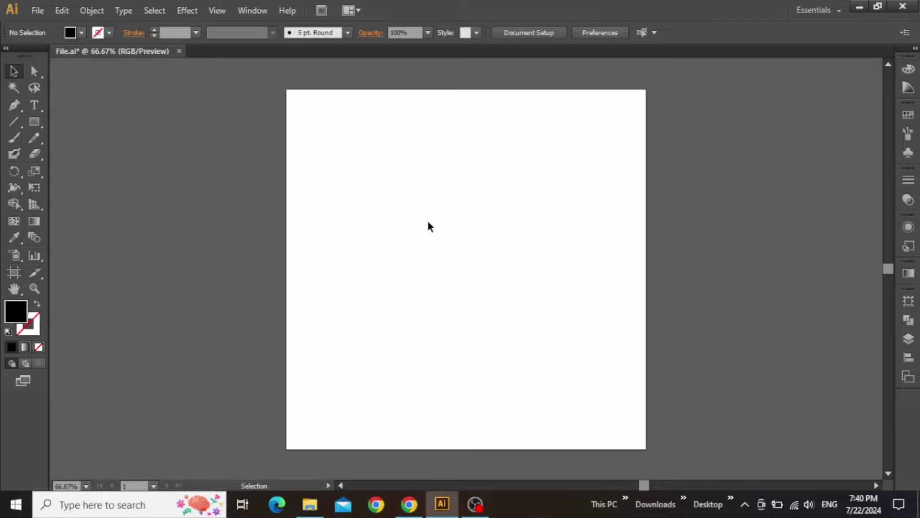
Step: Place the Background Texture image from the project folder into the document and scale it down to slightly more than the artboard's height
{"action": "left_click", "coordinate": [310, 504]}
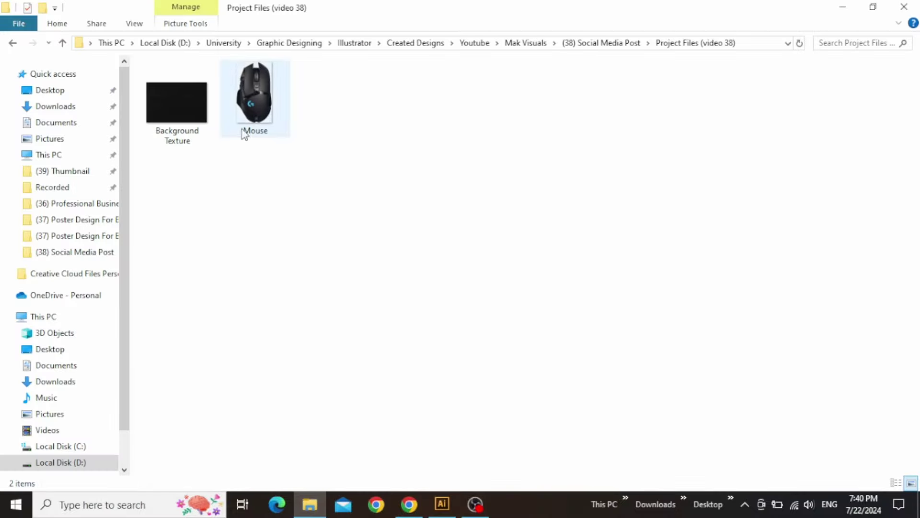
{"action": "left_click_drag", "start_coordinate": [183, 136], "coordinate": [399, 285]}
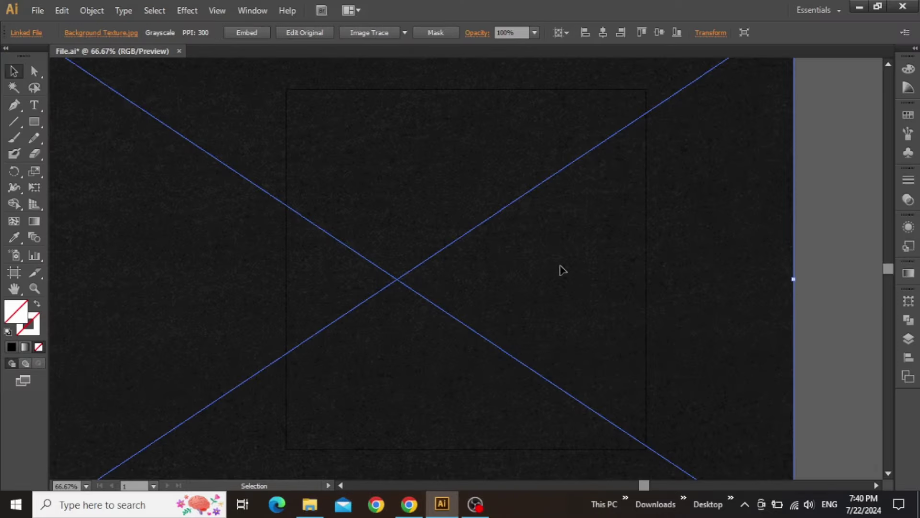
{"action": "left_click_drag", "start_coordinate": [793, 280], "coordinate": [682, 279]}
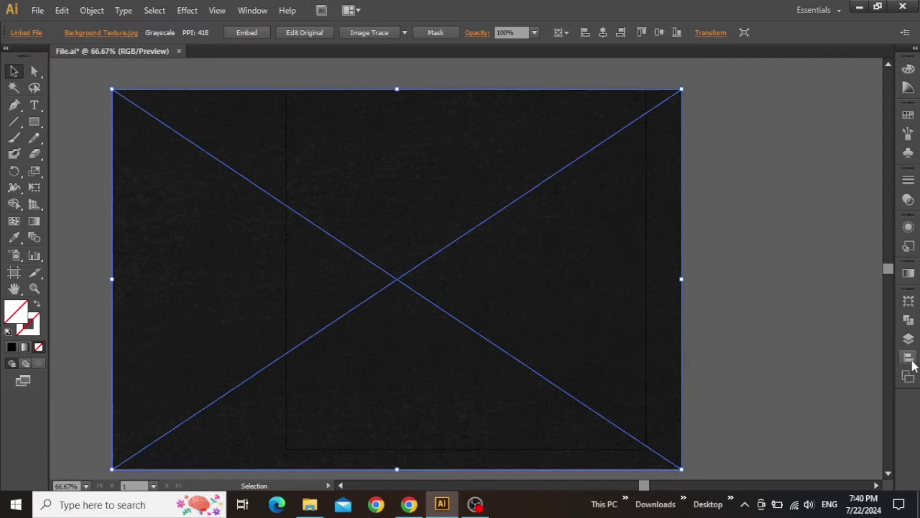
Step: Center the background texture on the artboard and resize it by its opposite corners to match the artboard's edges exactly
{"action": "left_click", "coordinate": [908, 357]}
{"action": "left_click", "coordinate": [775, 322]}
{"action": "left_click", "coordinate": [852, 320]}
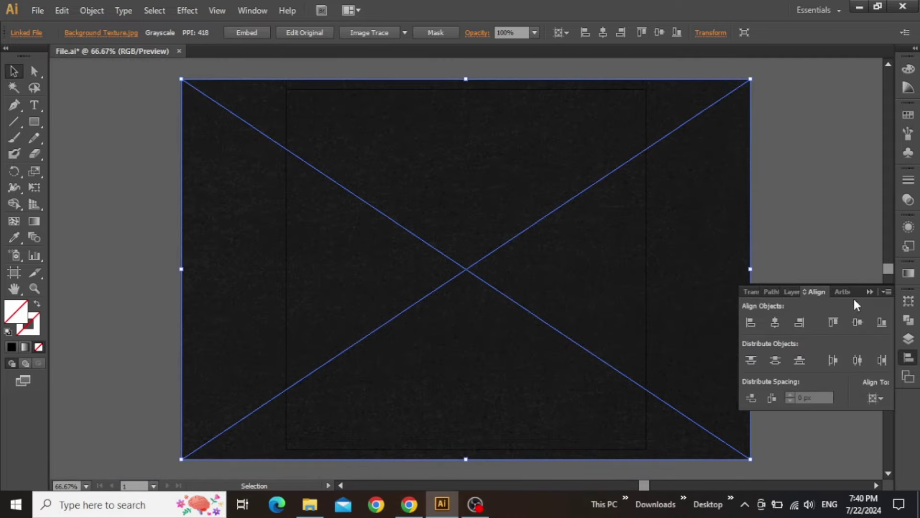
{"action": "left_click", "coordinate": [869, 291]}
{"action": "left_click_drag", "start_coordinate": [181, 79], "coordinate": [286, 89]}
{"action": "left_click_drag", "start_coordinate": [746, 459], "coordinate": [646, 448]}
{"action": "left_click", "coordinate": [698, 284]}
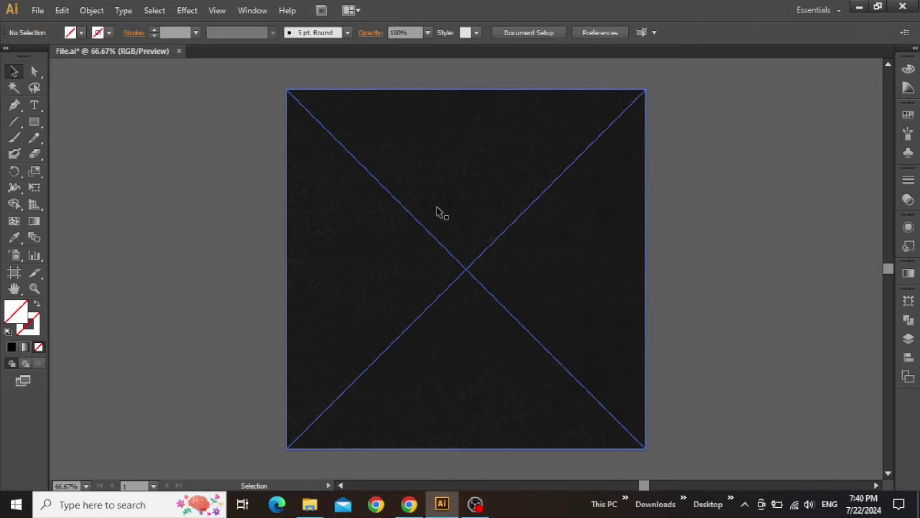
Step: Place the logitech-logo-2.png logo on the upper part of the artboard
{"action": "scroll", "coordinate": [479, 148], "scroll_direction": "up", "scroll_amount": 2}
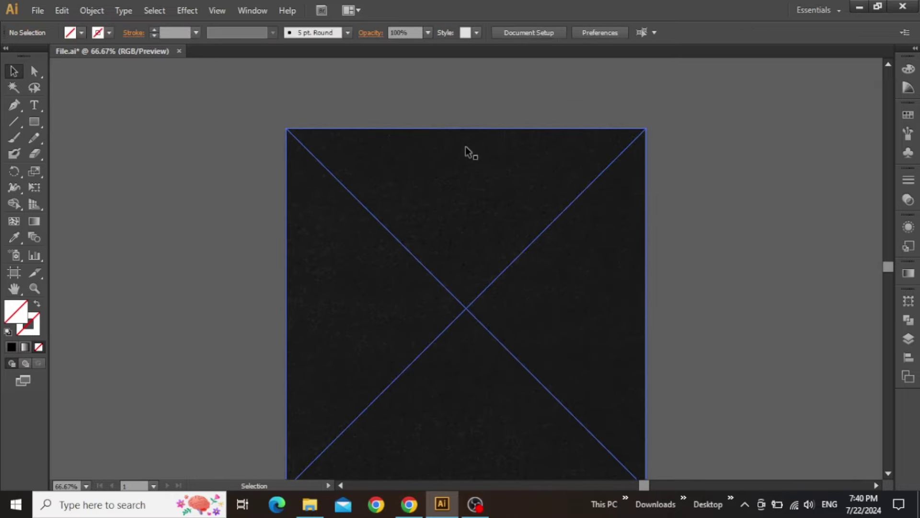
{"action": "scroll", "coordinate": [455, 139], "scroll_direction": "up", "scroll_amount": 3, "text": "alt"}
{"action": "scroll", "coordinate": [455, 176], "scroll_direction": "down", "scroll_amount": 1, "text": "alt"}
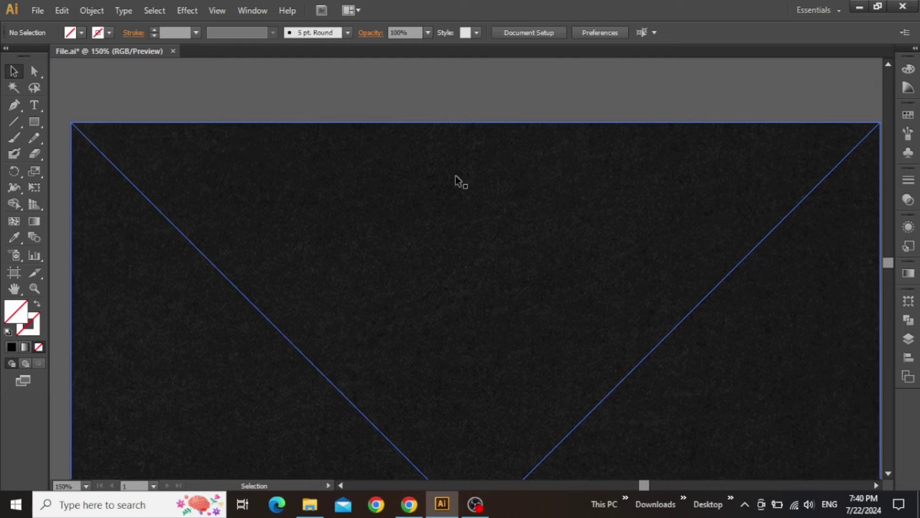
{"action": "left_click", "coordinate": [484, 254]}
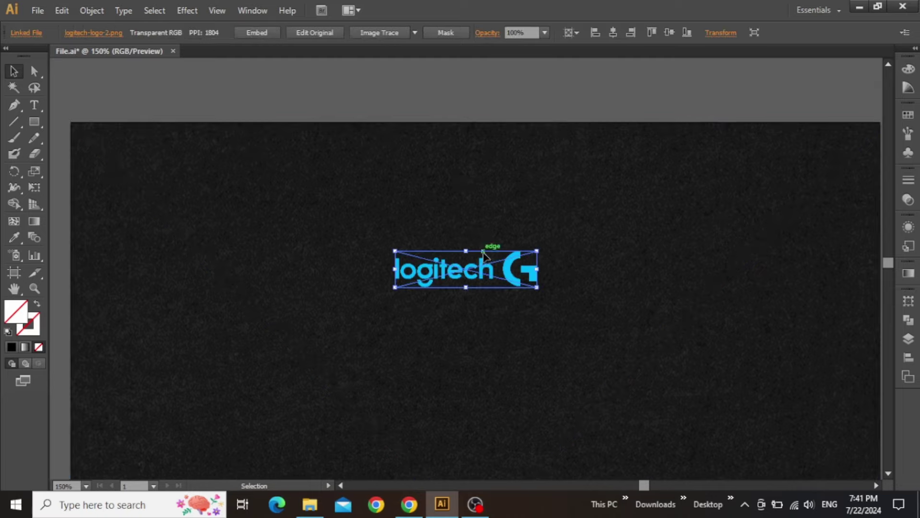
{"action": "left_click_drag", "start_coordinate": [485, 268], "coordinate": [509, 238]}
Step: Center the logo horizontally on the artboard and move it up close to the artboard's upper edge
{"action": "scroll", "coordinate": [509, 238], "scroll_direction": "down", "scroll_amount": 1, "text": "alt"}
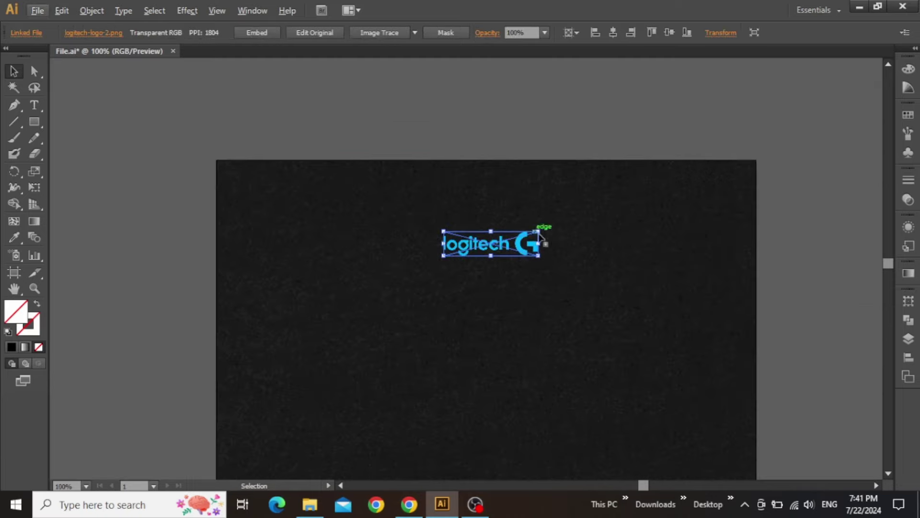
{"action": "left_click", "coordinate": [906, 359]}
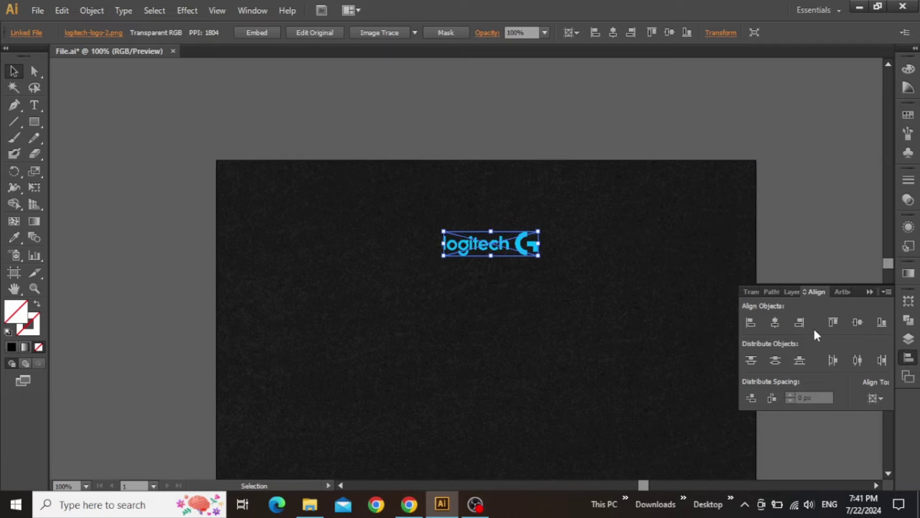
{"action": "left_click", "coordinate": [775, 322]}
{"action": "scroll", "coordinate": [515, 235], "scroll_direction": "up", "scroll_amount": 2, "text": "alt"}
{"action": "left_click_drag", "start_coordinate": [523, 268], "coordinate": [517, 168]}
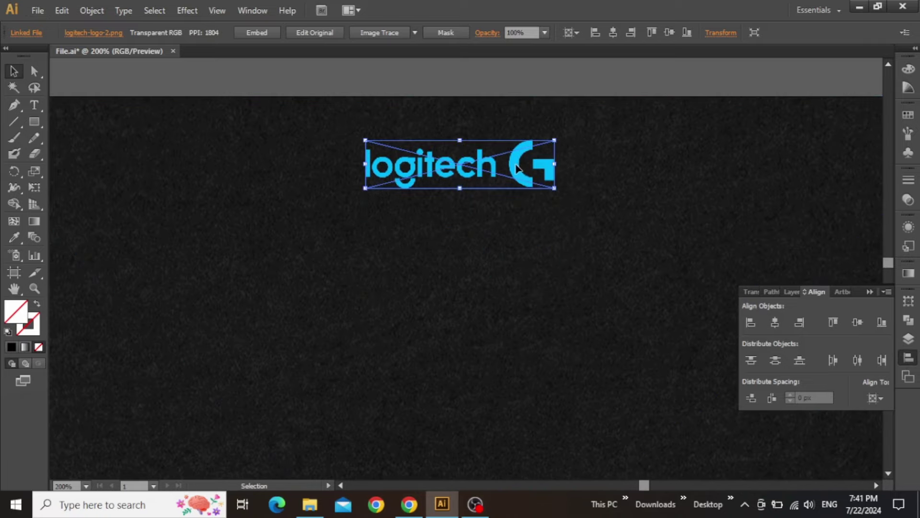
{"action": "left_click", "coordinate": [632, 222]}
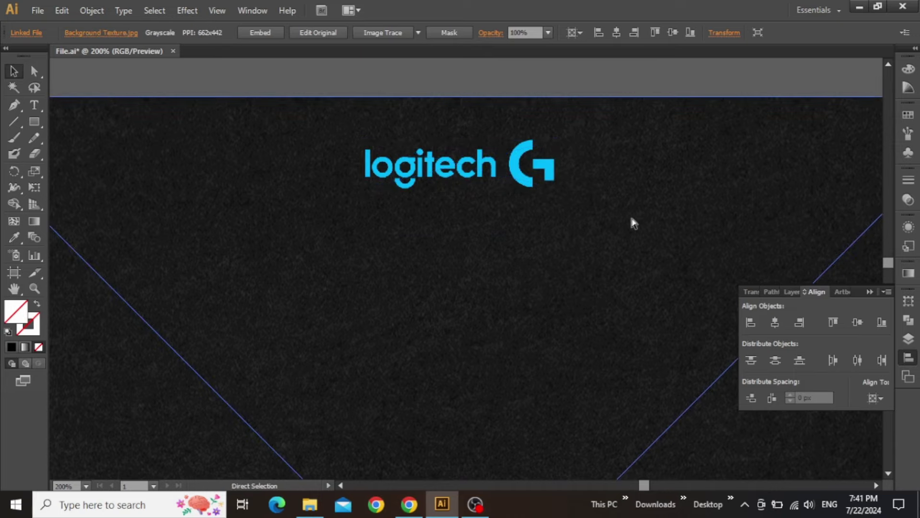
{"action": "key", "text": "ctrl+0"}
{"action": "left_click", "coordinate": [729, 135]}
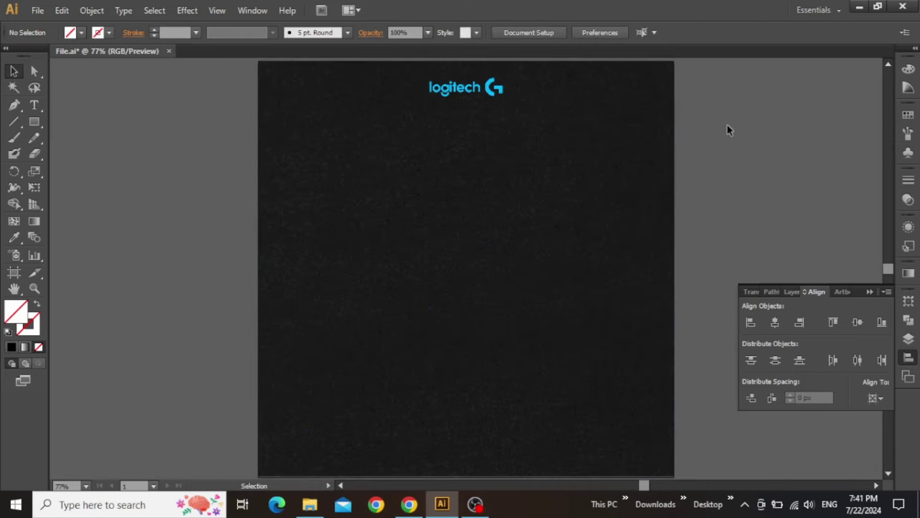
{"action": "left_click_drag", "start_coordinate": [726, 126], "coordinate": [722, 139]}
{"action": "left_click", "coordinate": [869, 291]}
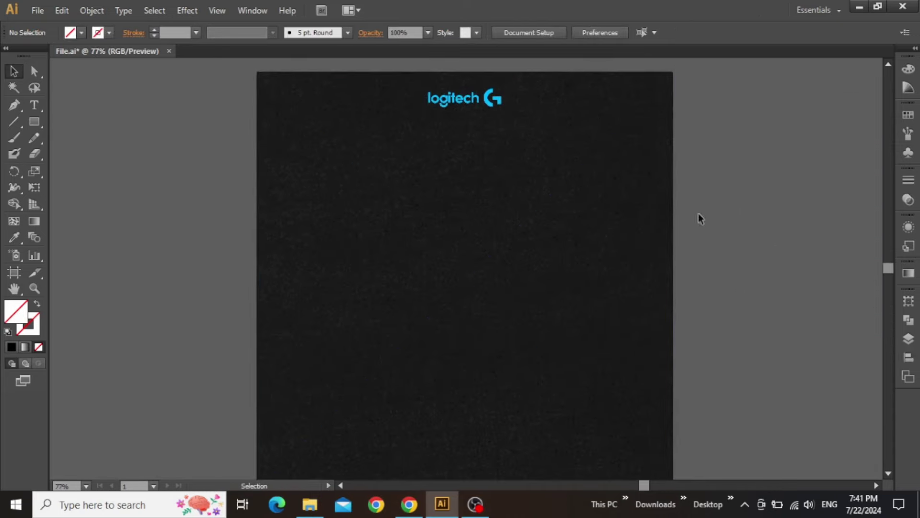
Step: Add the text "LOGITECH" on the empty canvas above the artboard
{"action": "scroll", "coordinate": [472, 191], "scroll_direction": "up", "scroll_amount": 1}
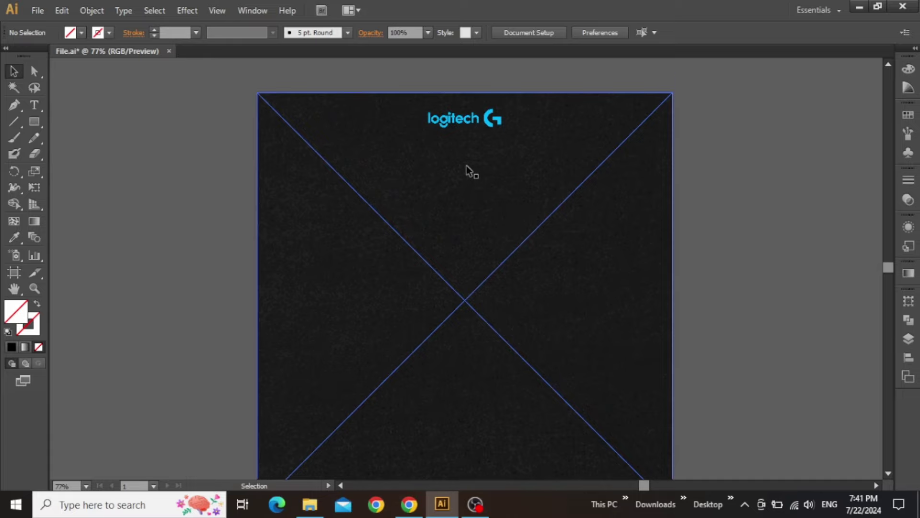
{"action": "left_click_drag", "start_coordinate": [467, 169], "coordinate": [465, 201]}
{"action": "scroll", "coordinate": [411, 172], "scroll_direction": "up", "scroll_amount": 3}
{"action": "key", "text": "t"}
{"action": "left_click", "coordinate": [403, 176]}
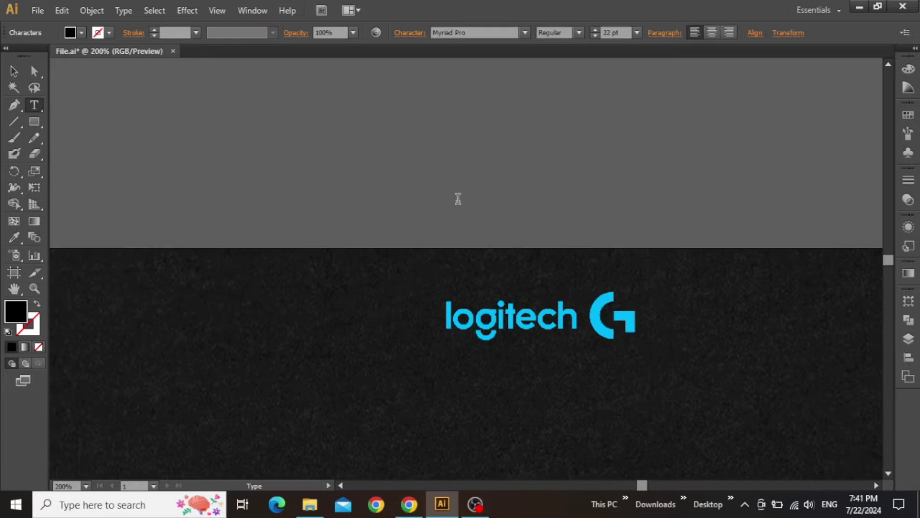
{"action": "type", "text": "LOGITECH"}
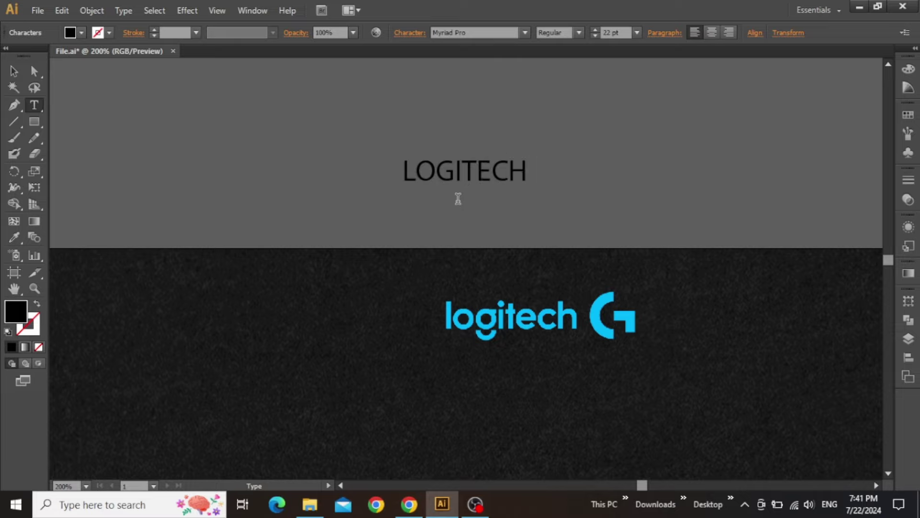
{"action": "key", "text": "Escape"}
Step: Set the LOGITECH text in the Poppins font with Medium weight
{"action": "left_click_drag", "start_coordinate": [464, 173], "coordinate": [443, 178]}
{"action": "left_click", "coordinate": [470, 37]}
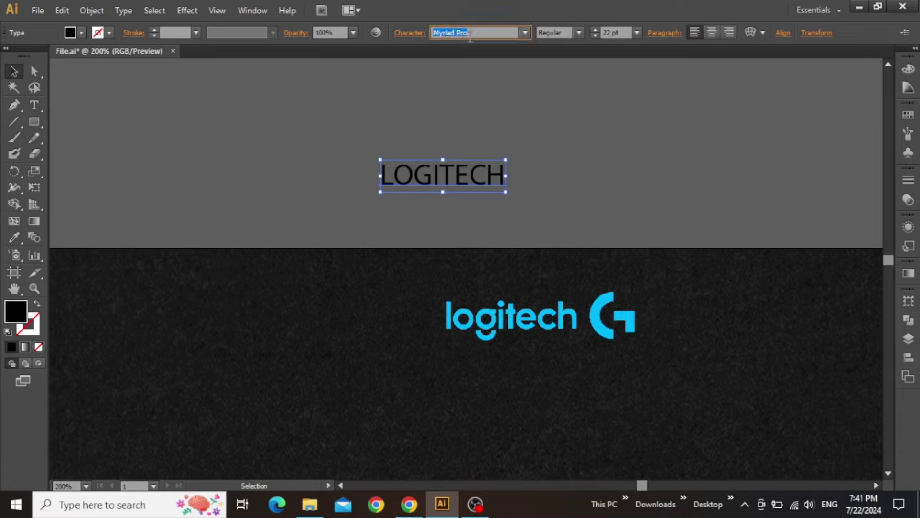
{"action": "type", "text": "Poppins"}
{"action": "key", "text": "Return"}
{"action": "left_click", "coordinate": [580, 33]}
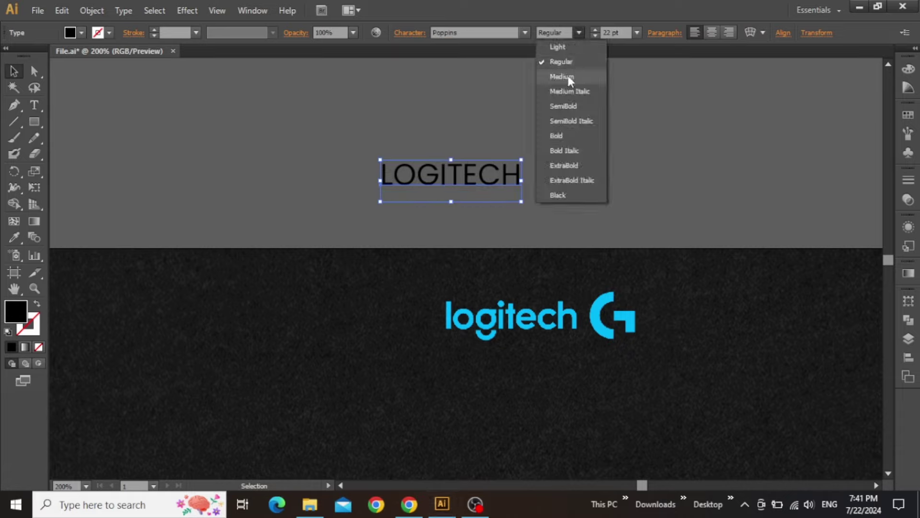
{"action": "left_click", "coordinate": [569, 109]}
{"action": "left_click", "coordinate": [580, 33]}
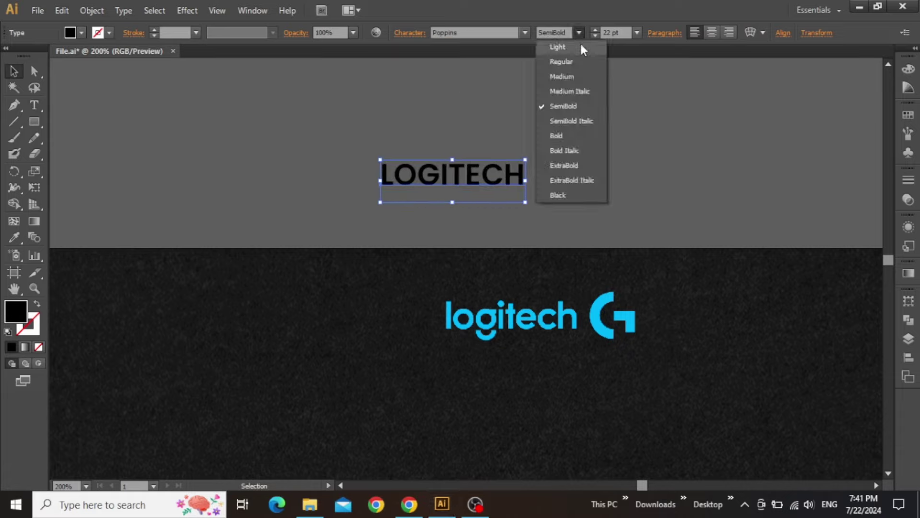
{"action": "left_click", "coordinate": [580, 76]}
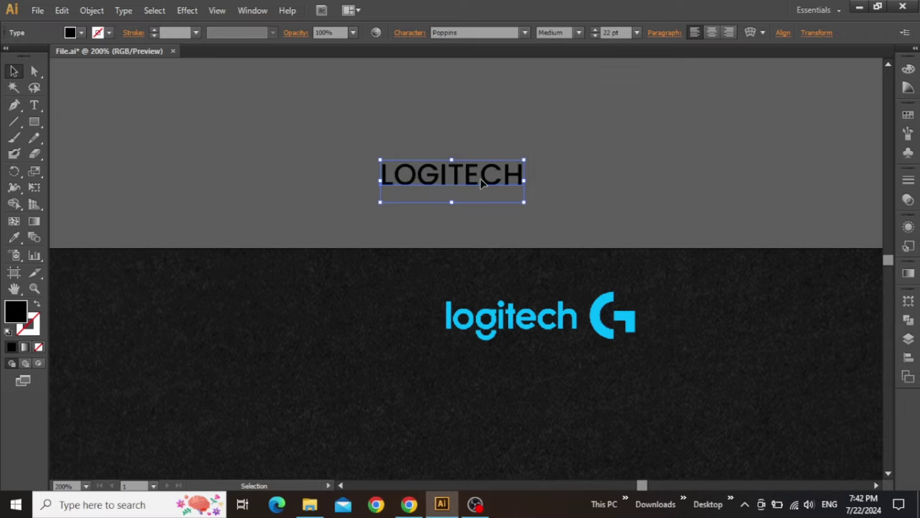
Step: Fill the LOGITECH text with white and move it onto the artboard below the logo
{"action": "left_click", "coordinate": [908, 68]}
{"action": "left_click", "coordinate": [764, 146]}
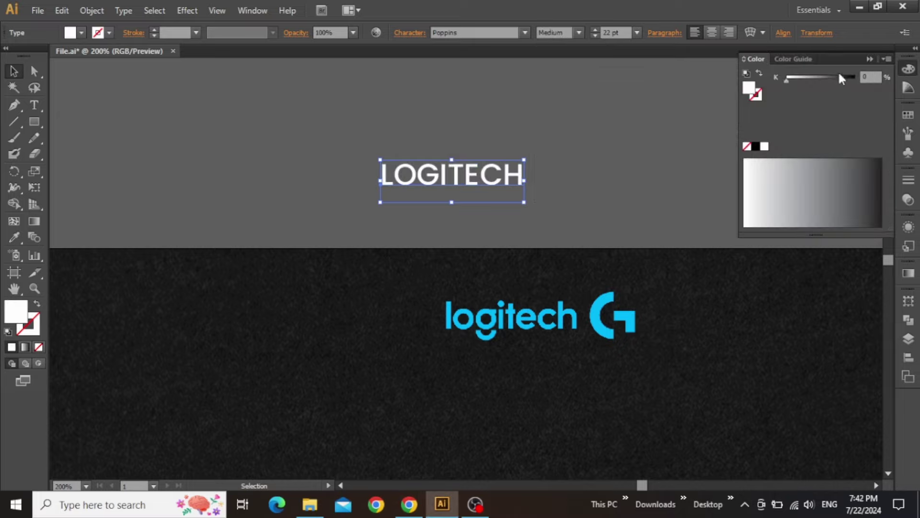
{"action": "left_click", "coordinate": [869, 59]}
{"action": "left_click_drag", "start_coordinate": [411, 105], "coordinate": [379, 198]}
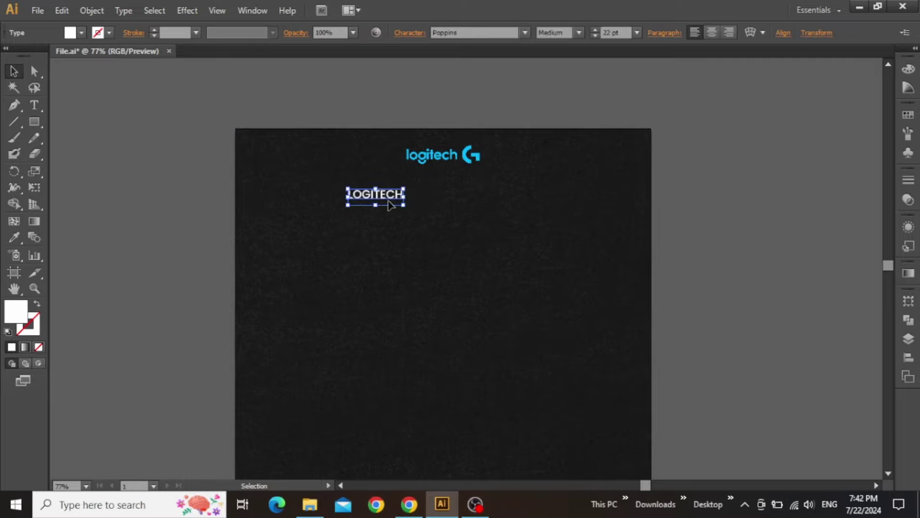
Step: Enlarge the LOGITECH text to 50 pt, lower it slightly below the logo, and center-align its paragraph
{"action": "left_click", "coordinate": [623, 33]}
{"action": "scroll", "coordinate": [623, 32], "scroll_direction": "up", "scroll_amount": 20}
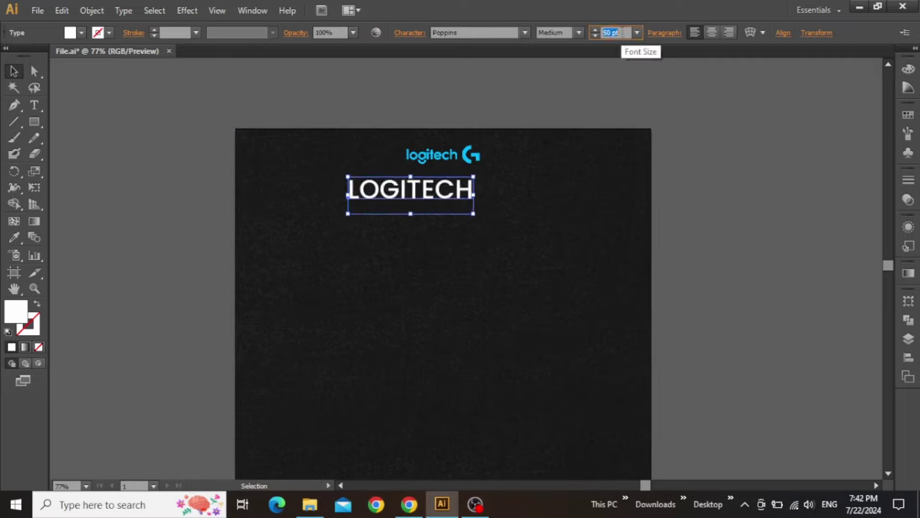
{"action": "left_click_drag", "start_coordinate": [427, 196], "coordinate": [421, 219]}
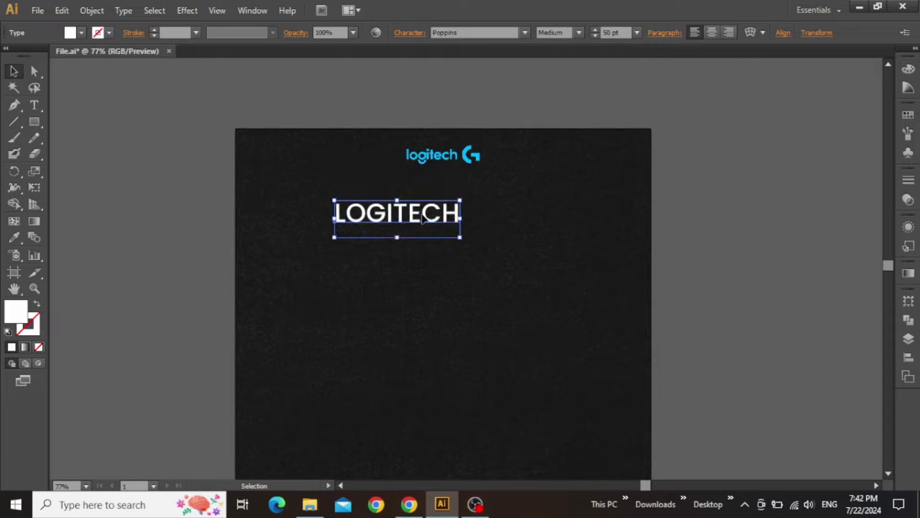
{"action": "left_click", "coordinate": [711, 33]}
Step: Duplicate the LOGITECH text, change the copy to "G520" and place it just after the word on the same line
{"action": "left_click_drag", "start_coordinate": [363, 213], "coordinate": [468, 215]}
{"action": "key", "text": "space"}
{"action": "double_click", "coordinate": [456, 214]}
{"action": "double_click", "coordinate": [454, 207]}
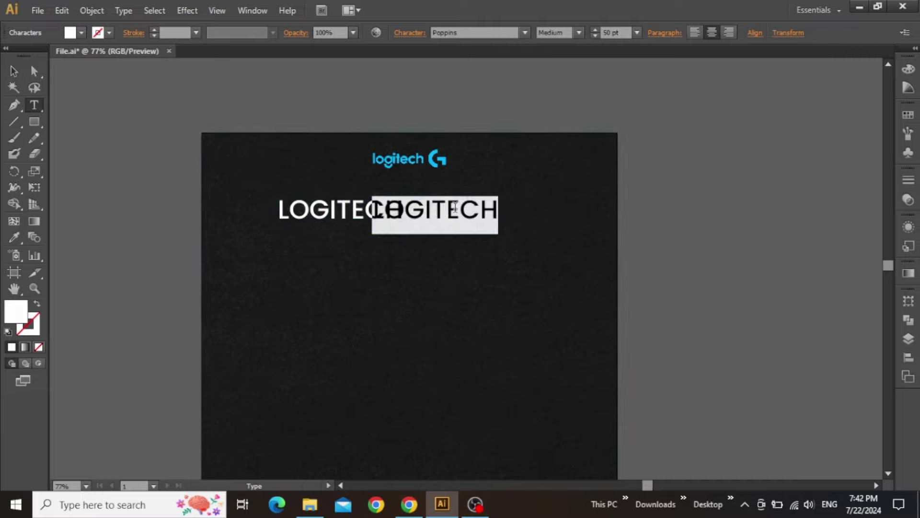
{"action": "type", "text": "G520"}
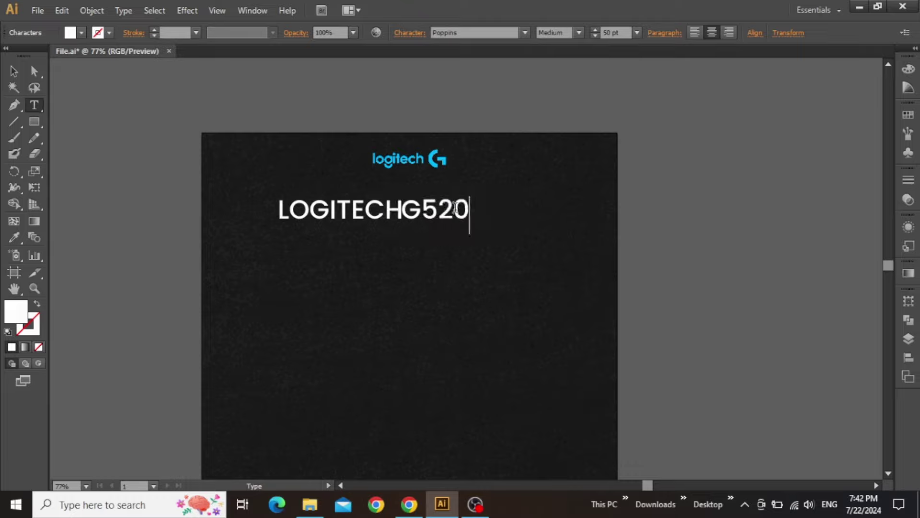
{"action": "key", "text": "Escape"}
{"action": "left_click_drag", "start_coordinate": [451, 215], "coordinate": [461, 215]}
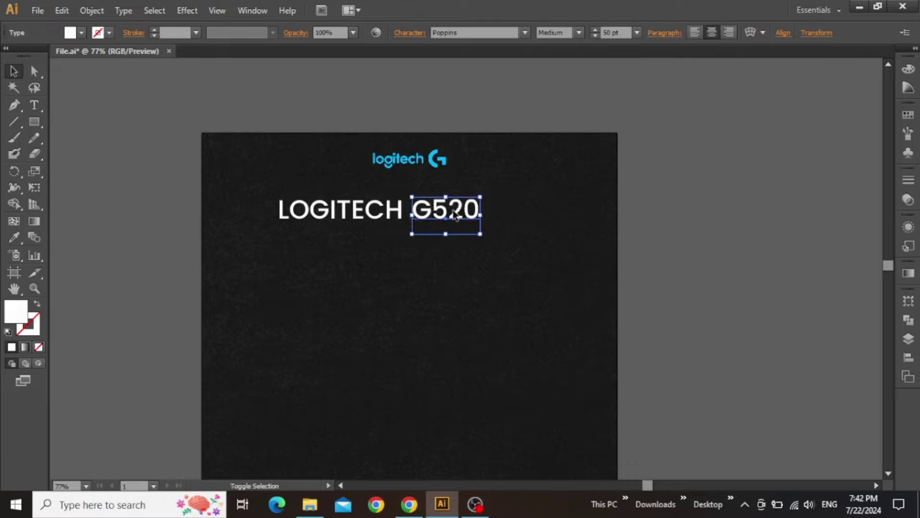
Step: Color the G520 text with the logo's blue sampled using the Eyedropper
{"action": "left_click_drag", "start_coordinate": [614, 195], "coordinate": [353, 297]}
{"action": "left_click_drag", "start_coordinate": [578, 247], "coordinate": [431, 342]}
{"action": "scroll", "coordinate": [434, 199], "scroll_direction": "up", "scroll_amount": 2}
{"action": "scroll", "coordinate": [434, 197], "scroll_direction": "up", "scroll_amount": 2}
{"action": "key", "text": "i"}
{"action": "left_click", "coordinate": [434, 177]}
{"action": "key", "text": "v"}
{"action": "scroll", "coordinate": [307, 223], "scroll_direction": "down", "scroll_amount": 3}
{"action": "left_click", "coordinate": [276, 252]}
{"action": "left_click_drag", "start_coordinate": [222, 281], "coordinate": [861, 105]}
{"action": "left_click_drag", "start_coordinate": [508, 304], "coordinate": [510, 250]}
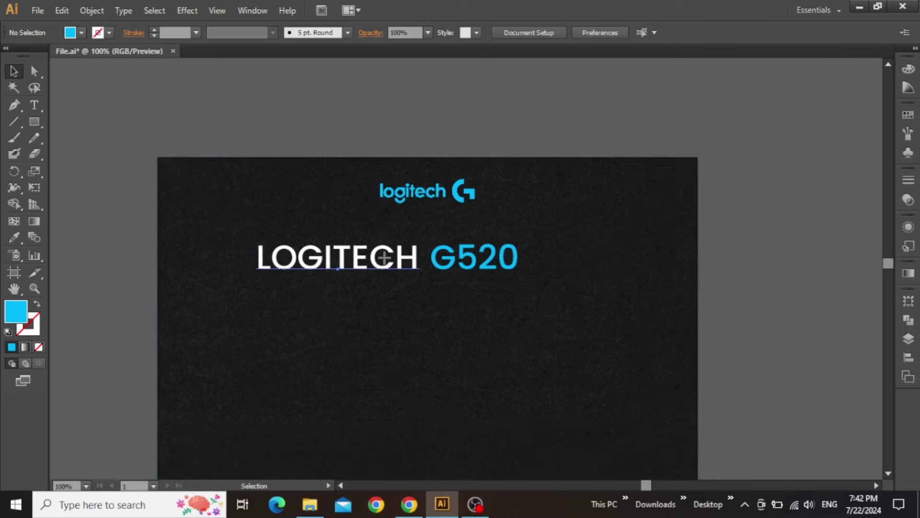
Step: Group the LOGITECH and G520 texts and position the group in the horizontal middle of the artboard, slightly closer to the logo
{"action": "left_click", "coordinate": [383, 261]}
{"action": "left_click", "coordinate": [456, 261], "text": "shift"}
{"action": "left_click_drag", "start_coordinate": [465, 265], "coordinate": [505, 265]}
{"action": "key", "text": "ctrl+g"}
{"action": "key", "text": "shift+Up"}
{"action": "left_click", "coordinate": [628, 269], "text": "shift"}
{"action": "left_click", "coordinate": [745, 219]}
{"action": "left_click", "coordinate": [483, 251]}
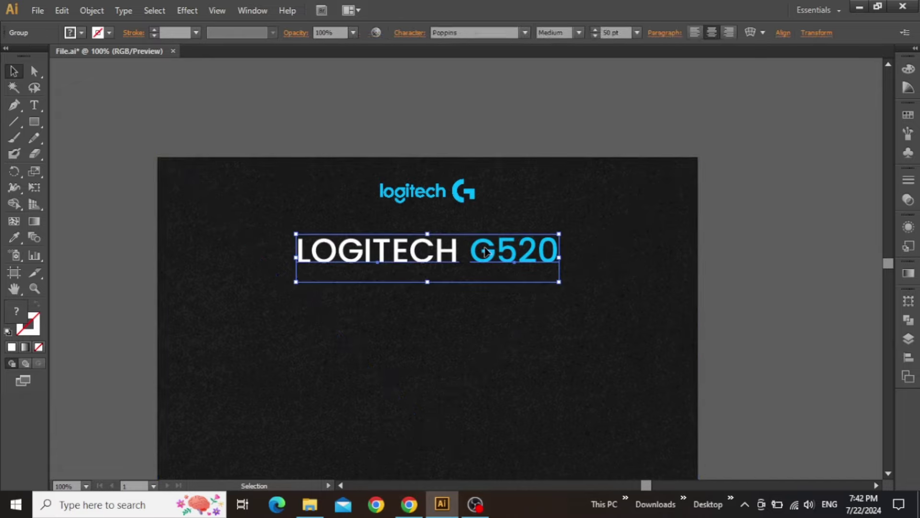
Step: Duplicate the LOGITECH text below the headline and change the copy to "Unleash Gaming Precision"
{"action": "left_click", "coordinate": [565, 250]}
{"action": "left_click_drag", "start_coordinate": [565, 249], "coordinate": [565, 177]}
{"action": "left_click", "coordinate": [392, 176]}
{"action": "left_click_drag", "start_coordinate": [392, 177], "coordinate": [402, 231]}
{"action": "double_click", "coordinate": [386, 220]}
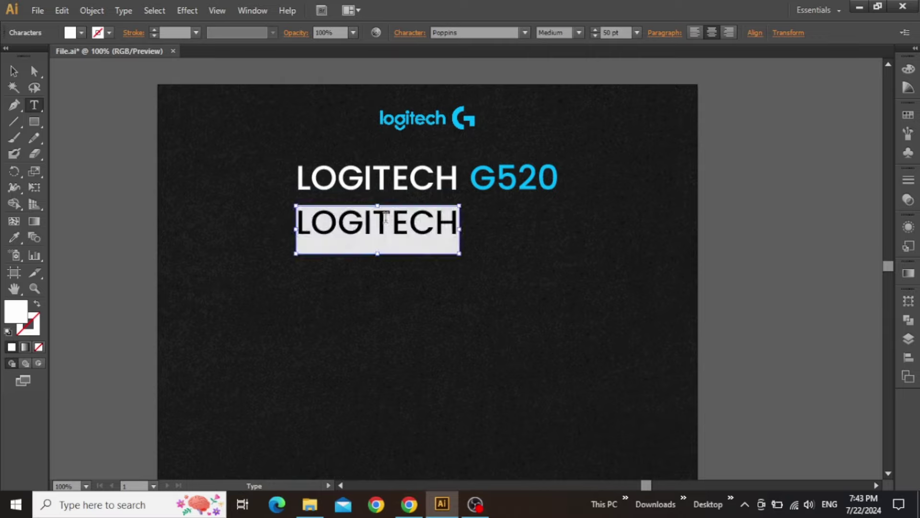
{"action": "type", "text": "Unleash Gaming Precision"}
{"action": "key", "text": "Escape"}
{"action": "left_click_drag", "start_coordinate": [412, 234], "coordinate": [438, 235]}
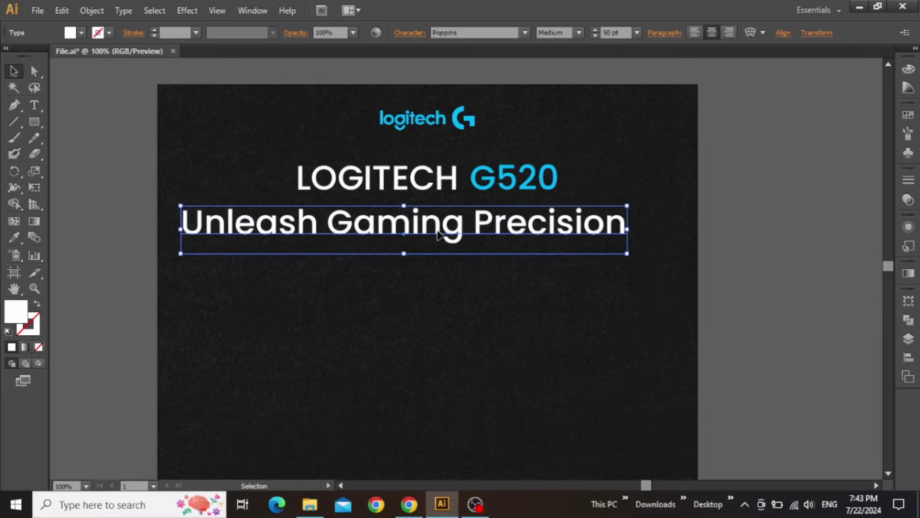
Step: Set the "Unleash Gaming Precision" tagline to Regular weight at 20 pt
{"action": "left_click", "coordinate": [578, 33]}
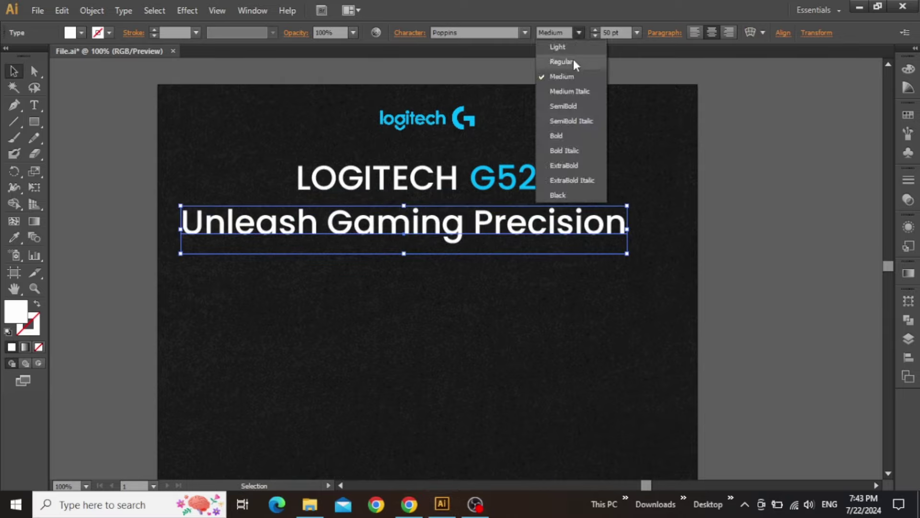
{"action": "left_click", "coordinate": [573, 60]}
{"action": "key", "text": "shift+Down"}
{"action": "key", "text": "shift+Down"}
{"action": "key", "text": "shift+Down"}
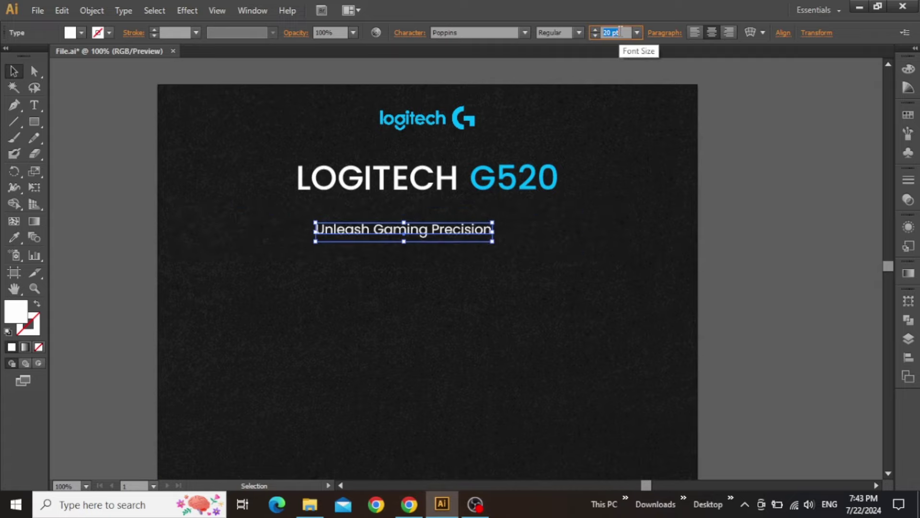
Step: Move the "Unleash Gaming Precision" tagline closer beneath the headline and center it horizontally on the artboard
{"action": "left_click_drag", "start_coordinate": [439, 234], "coordinate": [456, 219]}
{"action": "left_click", "coordinate": [907, 363]}
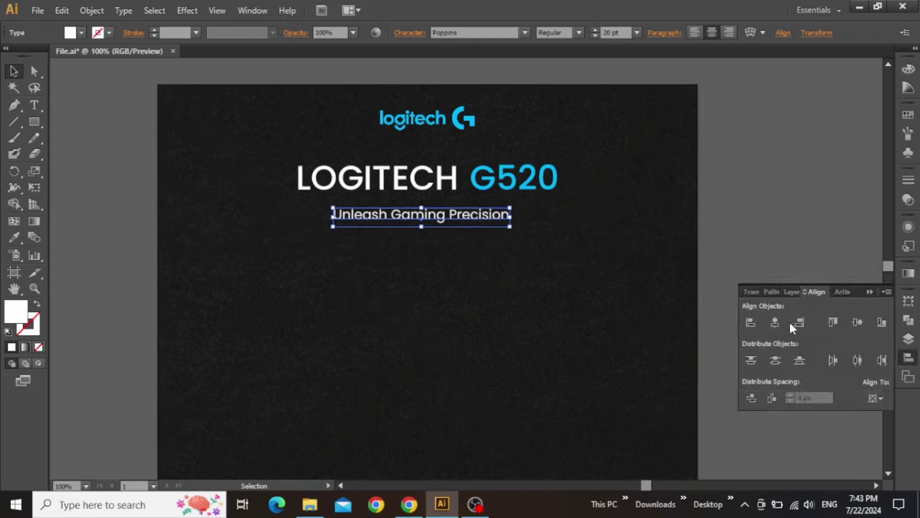
{"action": "left_click", "coordinate": [776, 321]}
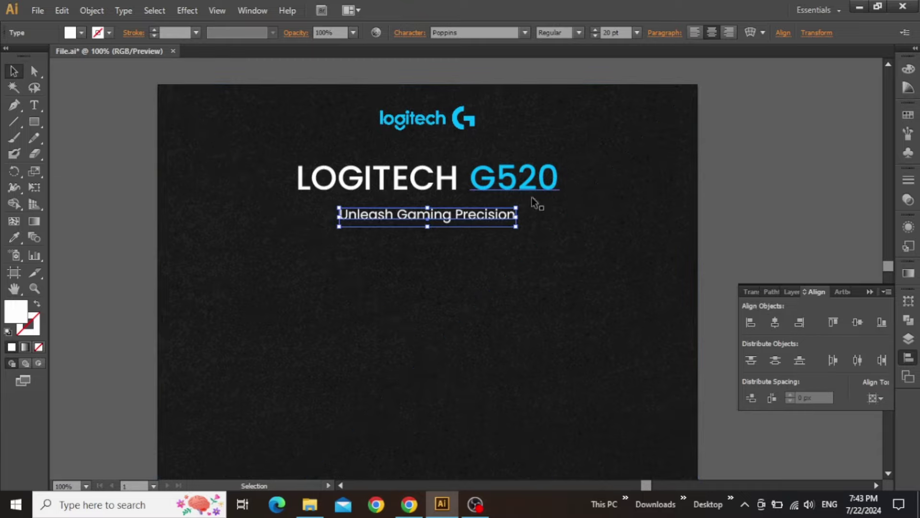
Step: Color the tagline with the #A4A4A4 gray sampled from the palette swatch beside the artboard
{"action": "left_click_drag", "start_coordinate": [676, 153], "coordinate": [577, 234]}
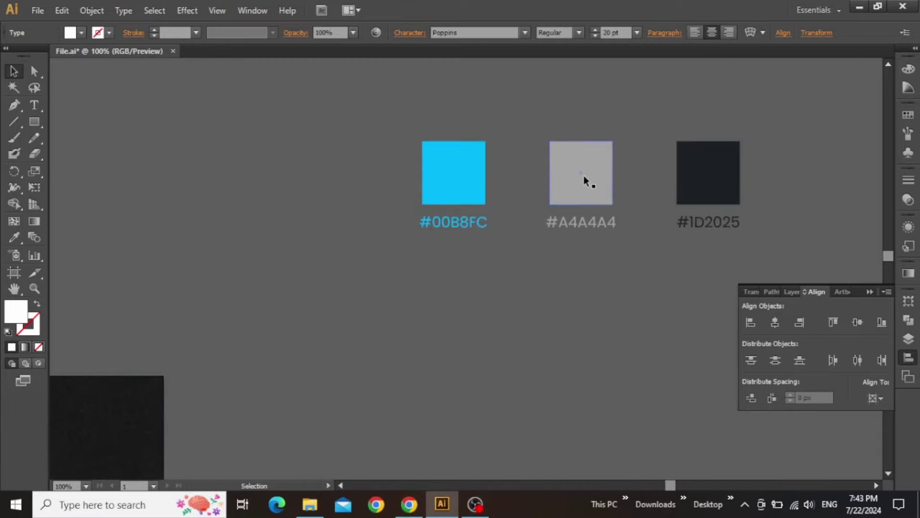
{"action": "scroll", "coordinate": [591, 168], "scroll_direction": "up", "scroll_amount": 2, "text": "alt"}
{"action": "scroll", "coordinate": [463, 290], "scroll_direction": "down", "scroll_amount": 2, "text": "alt"}
{"action": "left_click_drag", "start_coordinate": [308, 354], "coordinate": [646, 202]}
{"action": "left_click_drag", "start_coordinate": [459, 309], "coordinate": [705, 188]}
{"action": "left_click_drag", "start_coordinate": [519, 244], "coordinate": [573, 205]}
{"action": "left_click", "coordinate": [520, 255]}
{"action": "key", "text": "ctrl+0"}
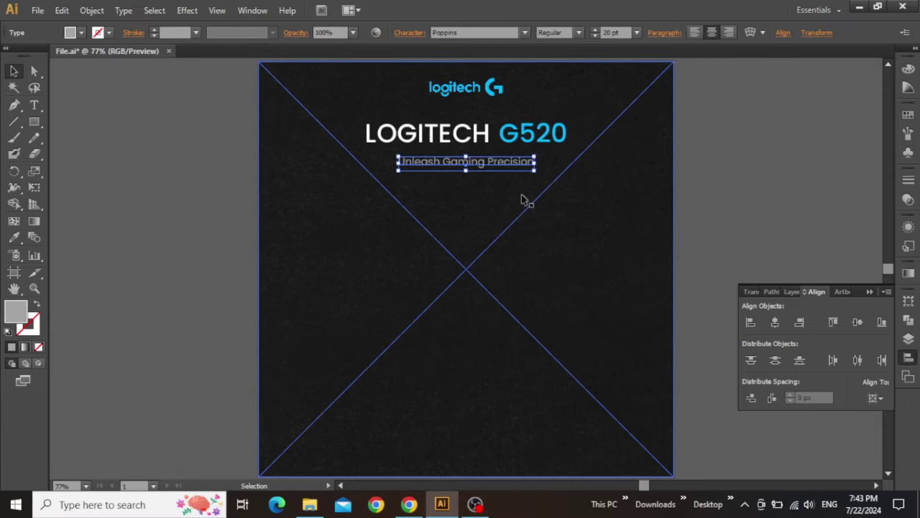
Step: Set the tagline's font size to 22 pt and move it slightly closer to the headline
{"action": "left_click", "coordinate": [619, 33]}
{"action": "scroll", "coordinate": [617, 33], "scroll_direction": "up", "scroll_amount": 2}
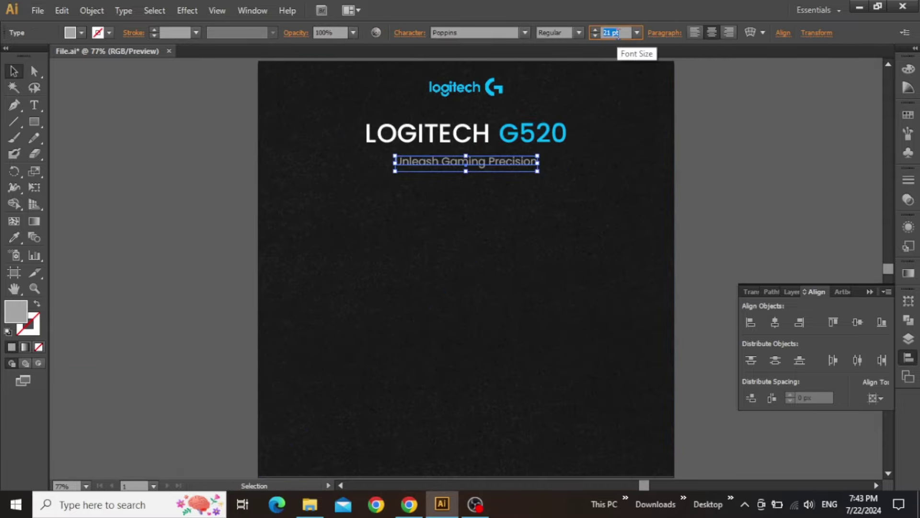
{"action": "left_click_drag", "start_coordinate": [532, 171], "coordinate": [532, 168]}
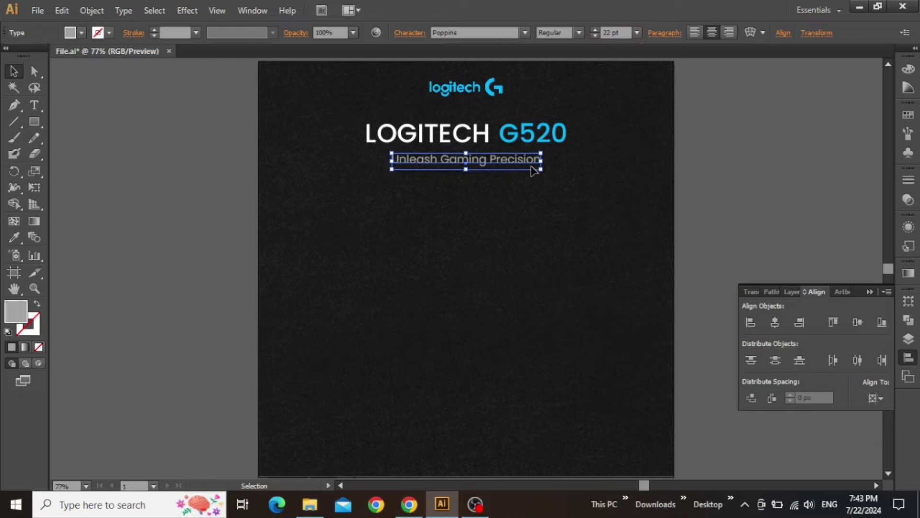
{"action": "left_click", "coordinate": [741, 142]}
{"action": "left_click_drag", "start_coordinate": [703, 159], "coordinate": [659, 156]}
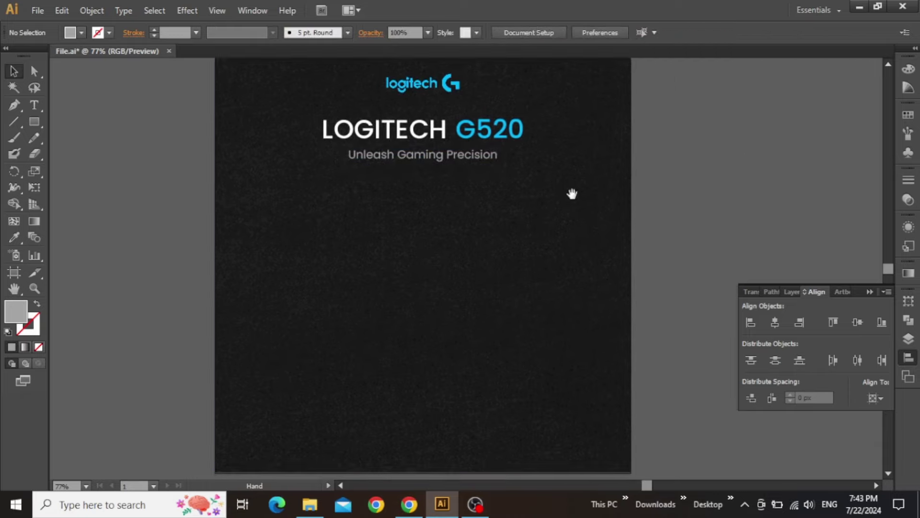
{"action": "left_click", "coordinate": [869, 291]}
Step: Place Mouse.png from the file folder onto the artboard and center it horizontally
{"action": "left_click", "coordinate": [310, 504]}
{"action": "left_click_drag", "start_coordinate": [255, 96], "coordinate": [404, 303]}
{"action": "left_click_drag", "start_coordinate": [628, 290], "coordinate": [502, 288]}
{"action": "left_click", "coordinate": [908, 357]}
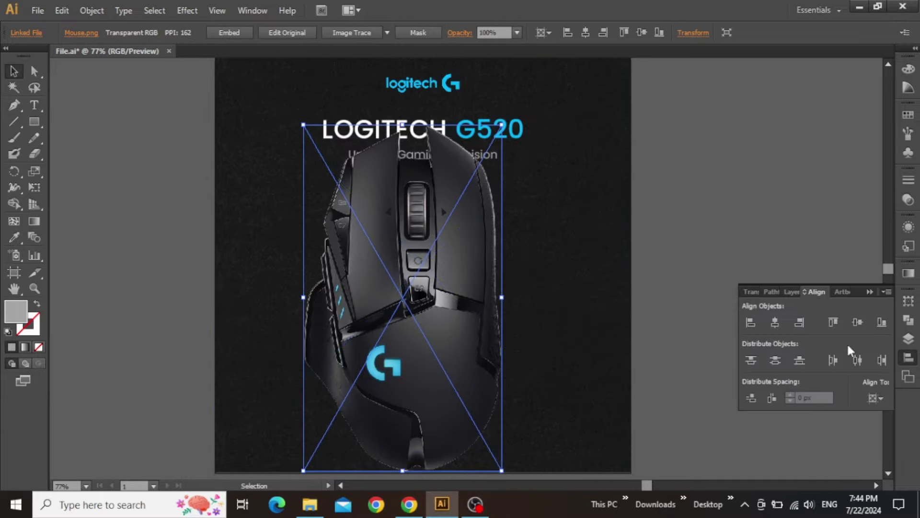
{"action": "left_click", "coordinate": [776, 320]}
{"action": "left_click", "coordinate": [719, 242]}
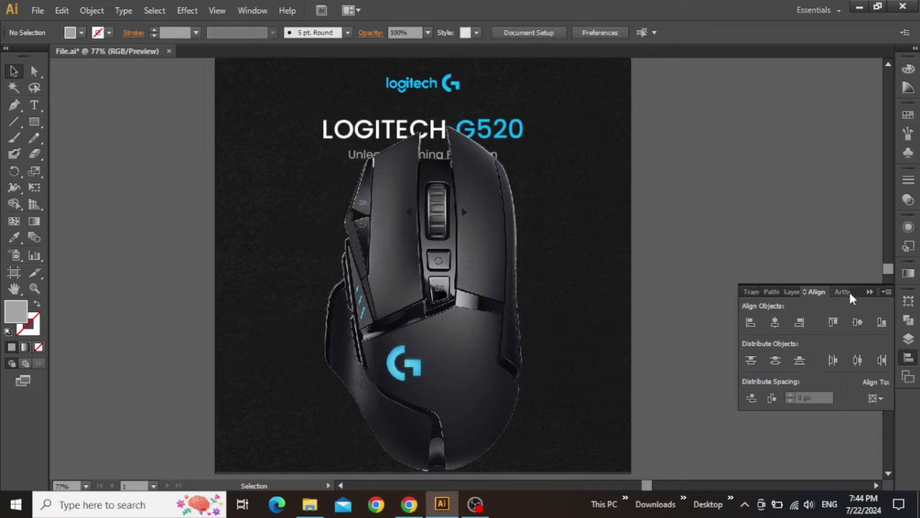
{"action": "left_click", "coordinate": [869, 291]}
Step: Tilt the mouse image counterclockwise, enlarge it and place it below the tagline so its base extends past the artboard's lower edge
{"action": "left_click", "coordinate": [529, 392]}
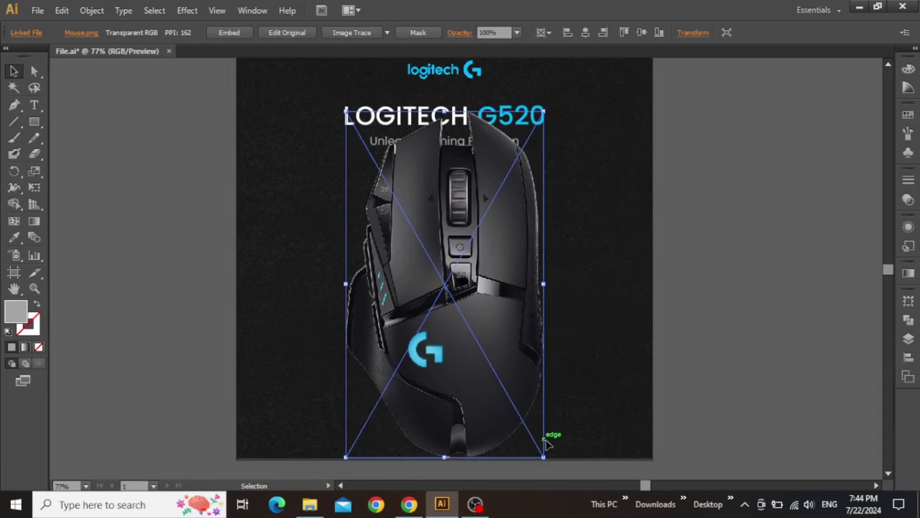
{"action": "left_click_drag", "start_coordinate": [549, 459], "coordinate": [605, 399]}
{"action": "left_click_drag", "start_coordinate": [504, 247], "coordinate": [515, 282]}
{"action": "left_click_drag", "start_coordinate": [578, 258], "coordinate": [554, 251]}
{"action": "left_click_drag", "start_coordinate": [599, 431], "coordinate": [614, 406]}
{"action": "left_click_drag", "start_coordinate": [482, 332], "coordinate": [489, 327]}
{"action": "left_click", "coordinate": [721, 308]}
{"action": "left_click_drag", "start_coordinate": [721, 304], "coordinate": [725, 284]}
Step: Enlarge the tilted mouse image very slightly and nudge it a little to the left
{"action": "left_click", "coordinate": [524, 290]}
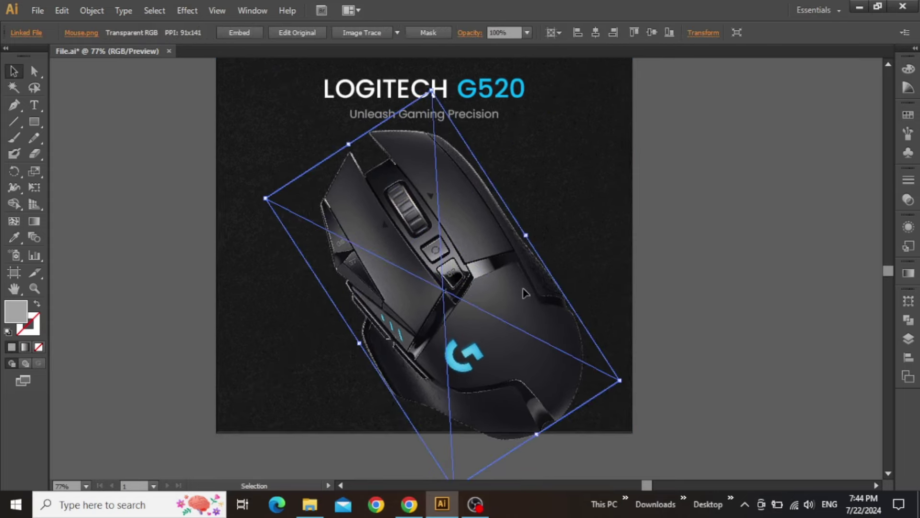
{"action": "left_click_drag", "start_coordinate": [620, 380], "coordinate": [622, 381]}
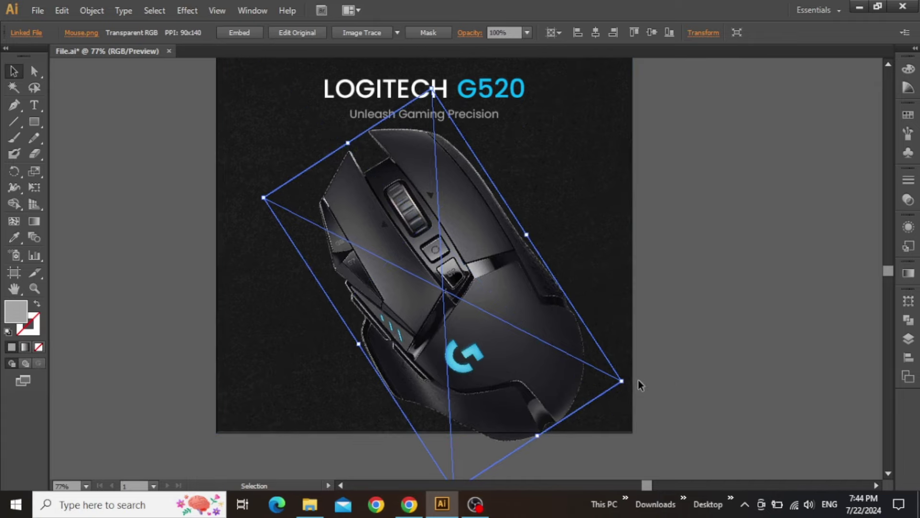
{"action": "key", "text": "shift+Left"}
{"action": "key", "text": "shift+Left"}
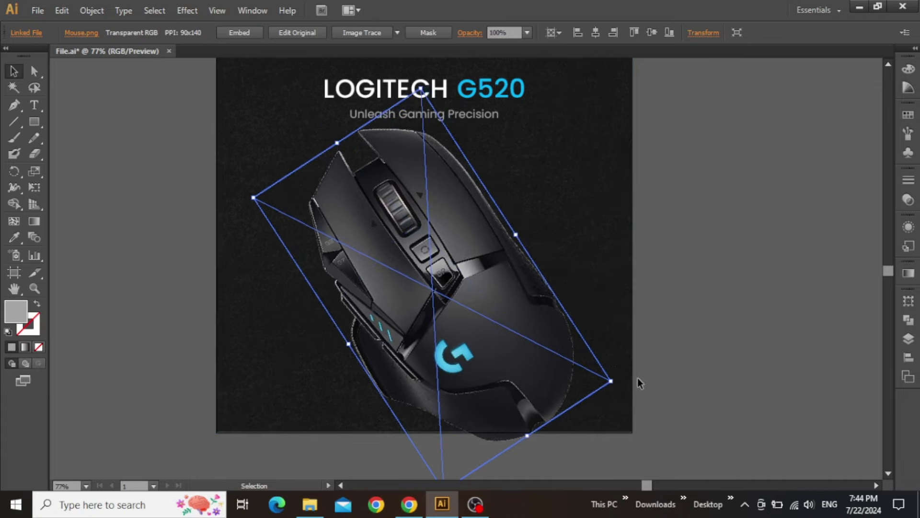
{"action": "left_click", "coordinate": [680, 313]}
{"action": "scroll", "coordinate": [500, 420], "scroll_direction": "down", "scroll_amount": 1}
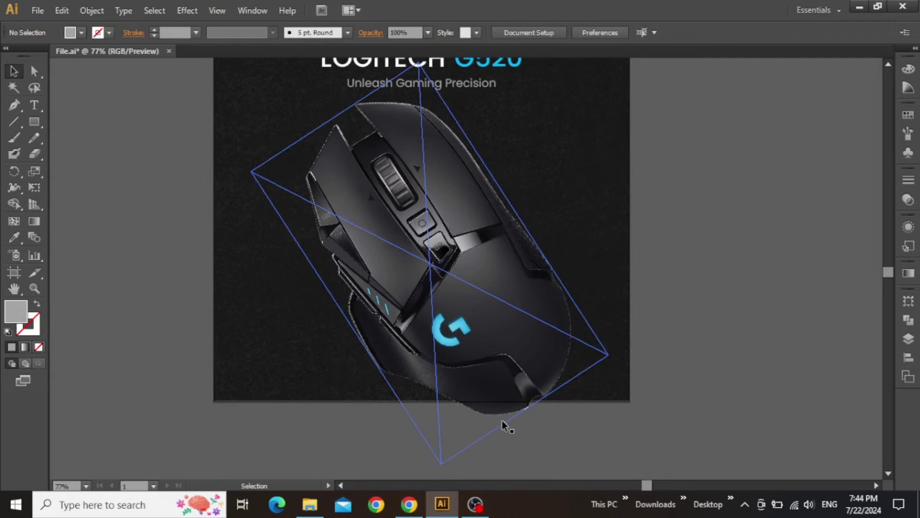
{"action": "key", "text": "space"}
{"action": "left_click_drag", "start_coordinate": [610, 273], "coordinate": [642, 328]}
{"action": "left_click_drag", "start_coordinate": [586, 257], "coordinate": [577, 240]}
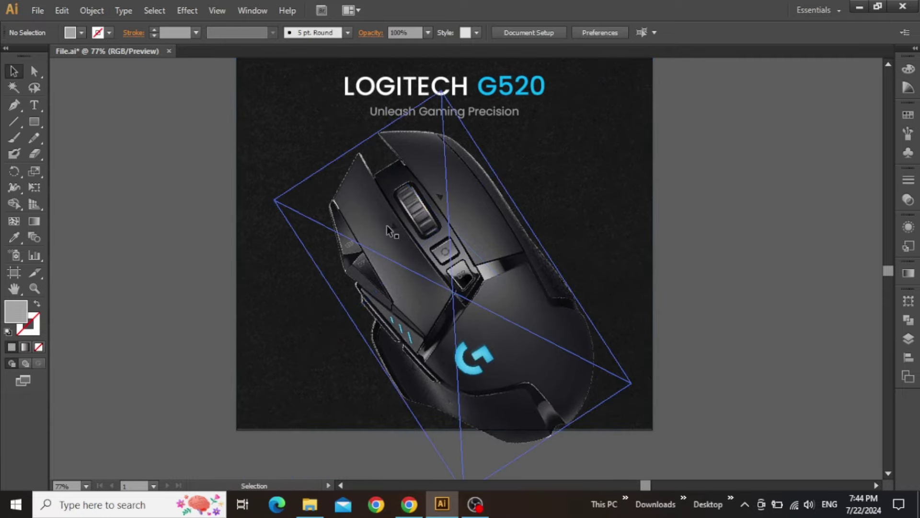
Step: Apply a Multiply drop shadow to the mouse image with 75% opacity, -15 px X offset, 10 px Y offset and 3 px blur
{"action": "left_click", "coordinate": [419, 226]}
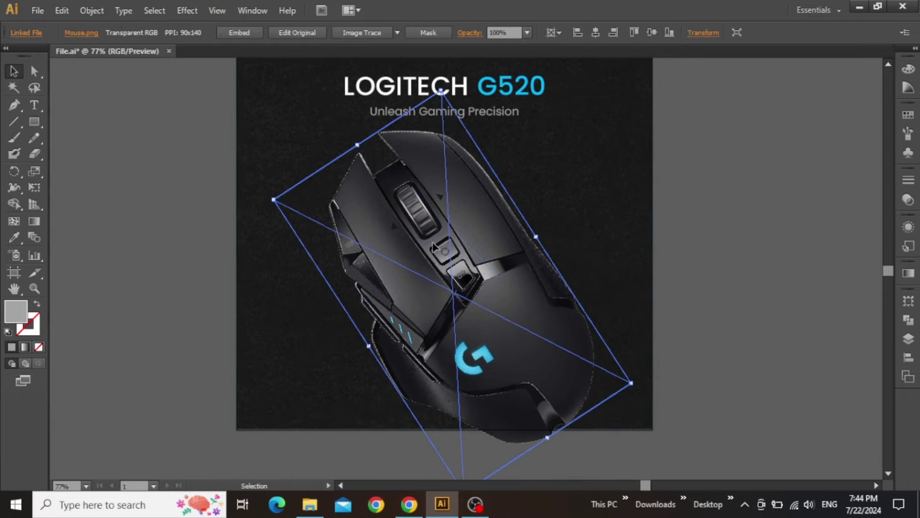
{"action": "left_click", "coordinate": [187, 10]}
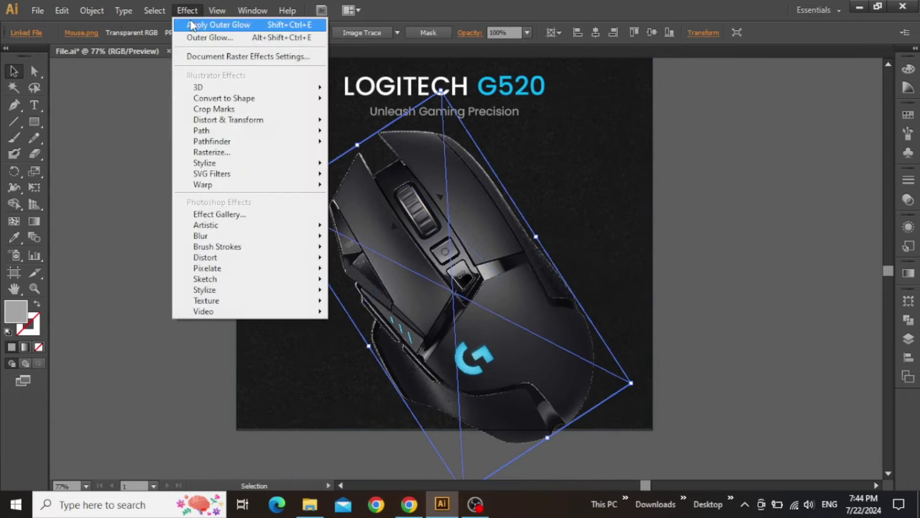
{"action": "mouse_move", "coordinate": [288, 163]}
{"action": "left_click", "coordinate": [344, 165]}
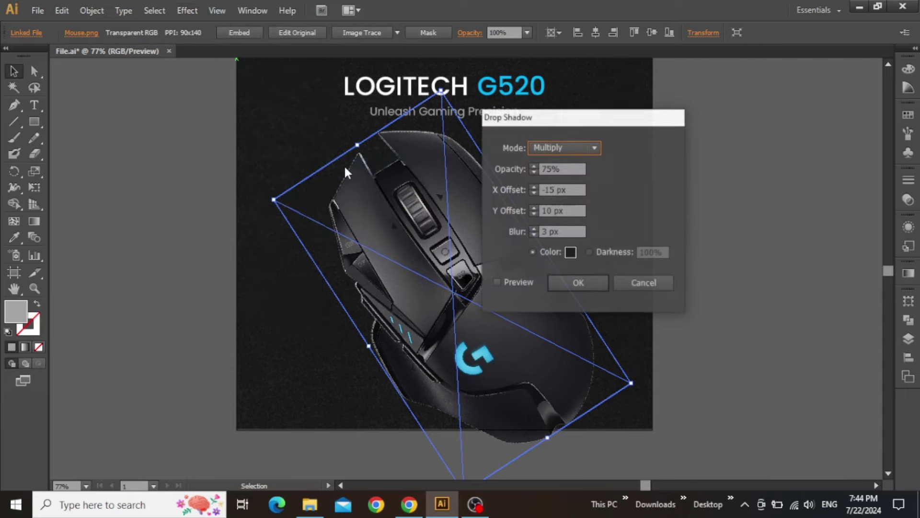
{"action": "left_click_drag", "start_coordinate": [553, 128], "coordinate": [675, 135]}
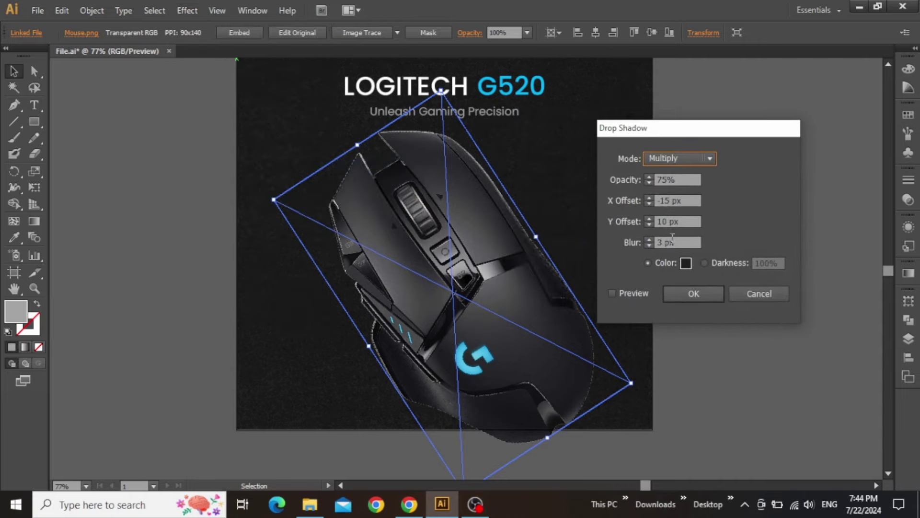
{"action": "left_click", "coordinate": [692, 295]}
{"action": "scroll", "coordinate": [383, 405], "scroll_direction": "down", "scroll_amount": 1}
{"action": "scroll", "coordinate": [382, 405], "scroll_direction": "left", "scroll_amount": 1}
{"action": "left_click", "coordinate": [382, 407]}
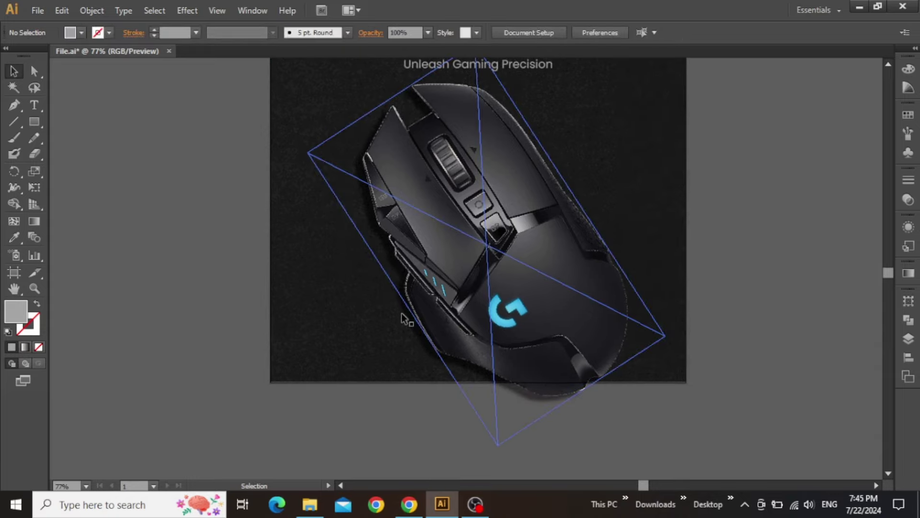
{"action": "scroll", "coordinate": [403, 314], "scroll_direction": "up", "scroll_amount": 1}
{"action": "scroll", "coordinate": [404, 314], "scroll_direction": "down", "scroll_amount": 1}
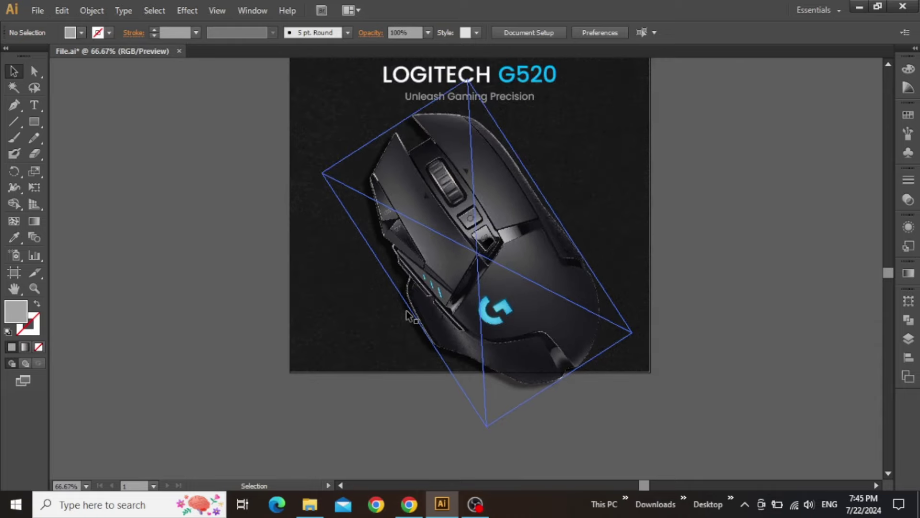
{"action": "scroll", "coordinate": [695, 192], "scroll_direction": "up", "scroll_amount": 2}
{"action": "scroll", "coordinate": [695, 192], "scroll_direction": "right", "scroll_amount": 1}
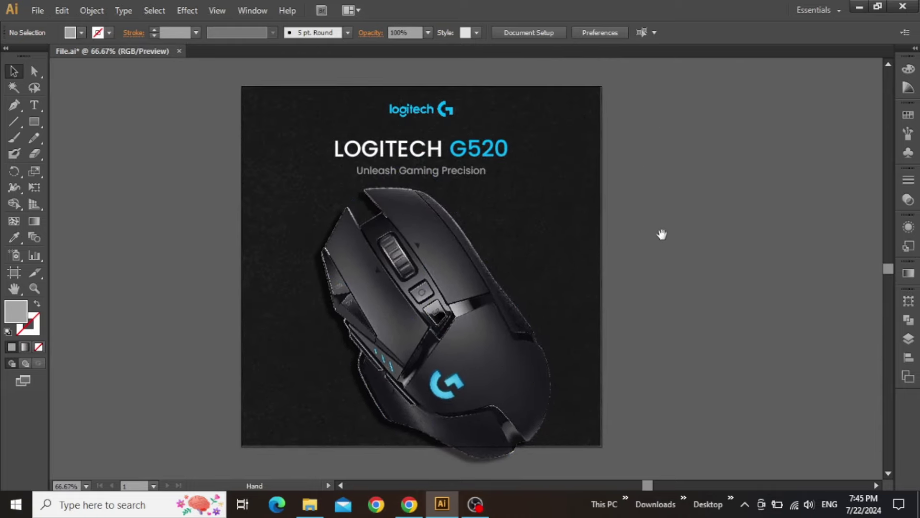
Step: Draw a small horizontal rectangle to the right of the mouse, below the tagline
{"action": "scroll", "coordinate": [507, 235], "scroll_direction": "up", "scroll_amount": 1}
{"action": "left_click", "coordinate": [495, 234]}
{"action": "key", "text": "m"}
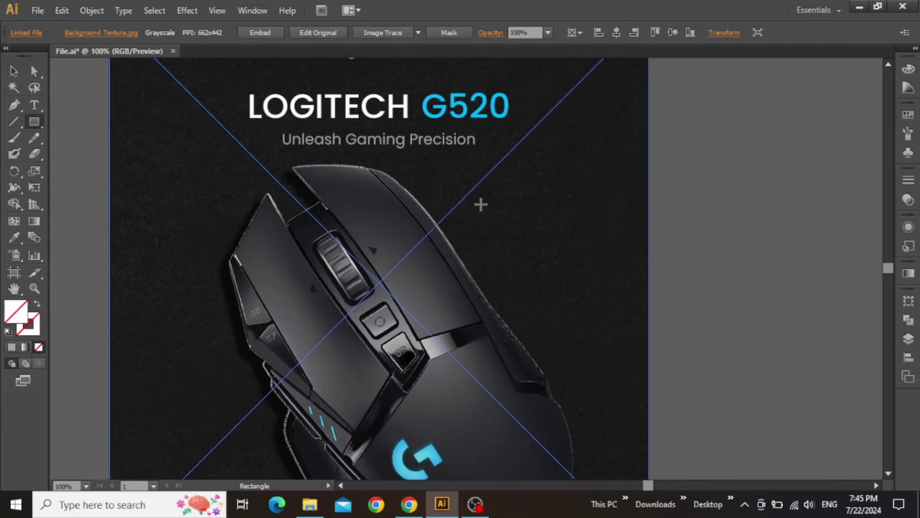
{"action": "left_click_drag", "start_coordinate": [486, 202], "coordinate": [569, 245]}
{"action": "key", "text": "v"}
Step: Fill the new rectangle with the dark #1D2025 color sampled from the palette swatch
{"action": "left_click_drag", "start_coordinate": [833, 104], "coordinate": [322, 289]}
{"action": "left_click_drag", "start_coordinate": [623, 202], "coordinate": [387, 436]}
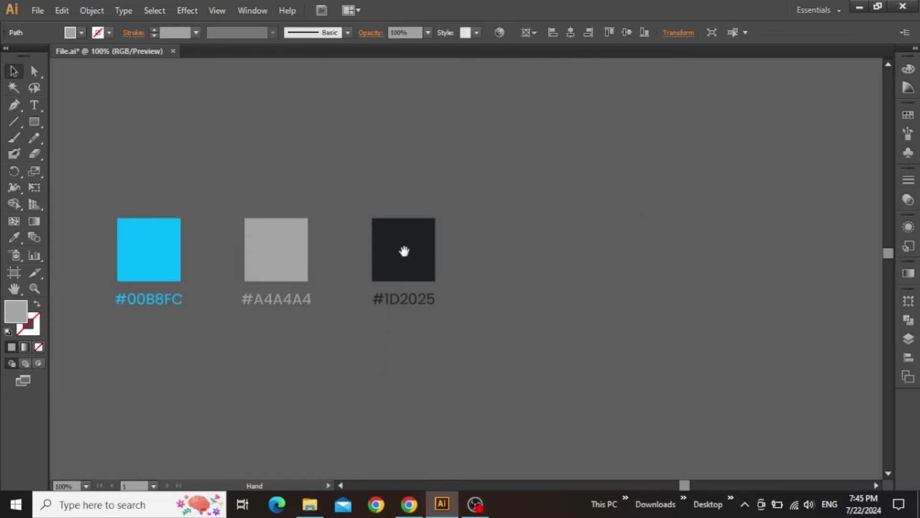
{"action": "left_click", "coordinate": [404, 250], "text": "ctrl"}
{"action": "key", "text": "i"}
{"action": "left_click", "coordinate": [414, 253]}
{"action": "key", "text": "v"}
{"action": "left_click", "coordinate": [301, 291]}
{"action": "left_click_drag", "start_coordinate": [257, 322], "coordinate": [649, 222]}
{"action": "scroll", "coordinate": [316, 327], "scroll_direction": "down", "scroll_amount": 3}
{"action": "left_click_drag", "start_coordinate": [303, 353], "coordinate": [690, 91]}
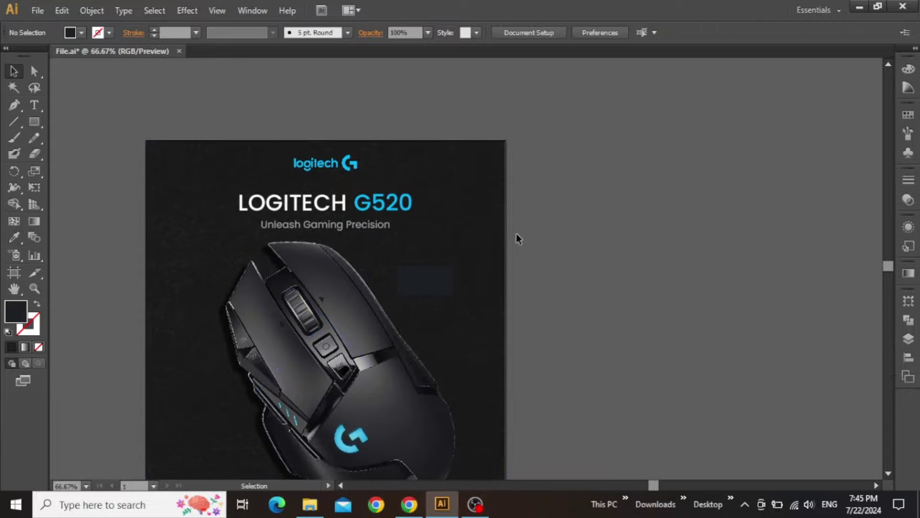
Step: Copy the hex code #00B8FC from the label under the blue palette swatch
{"action": "scroll", "coordinate": [444, 275], "scroll_direction": "up", "scroll_amount": 2}
{"action": "left_click", "coordinate": [443, 275]}
{"action": "left_click", "coordinate": [706, 166]}
{"action": "left_click_drag", "start_coordinate": [708, 171], "coordinate": [297, 474]}
{"action": "double_click", "coordinate": [430, 259]}
{"action": "left_click_drag", "start_coordinate": [400, 255], "coordinate": [479, 261]}
{"action": "key", "text": "Escape"}
{"action": "left_click", "coordinate": [405, 306]}
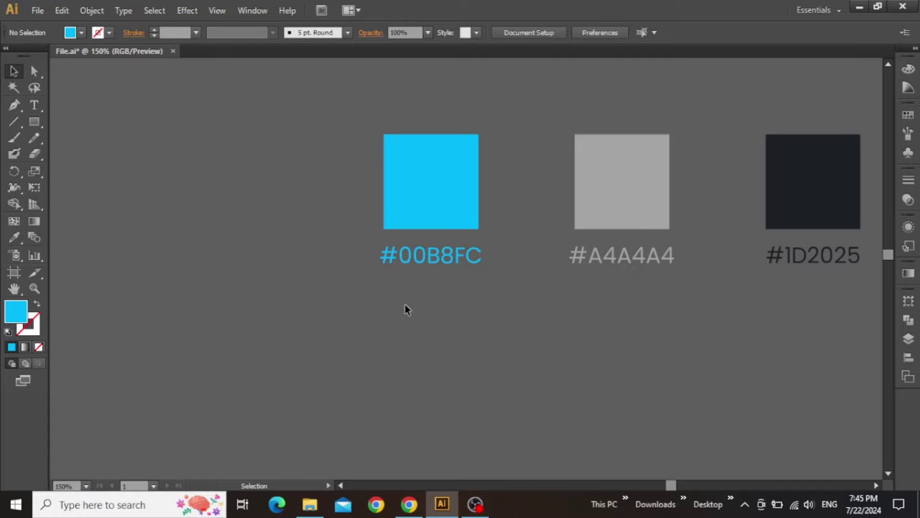
Step: Give the dark rectangle a 2 pt stroke in the color 00B8FC
{"action": "left_click_drag", "start_coordinate": [263, 385], "coordinate": [604, 113]}
{"action": "left_click", "coordinate": [407, 320]}
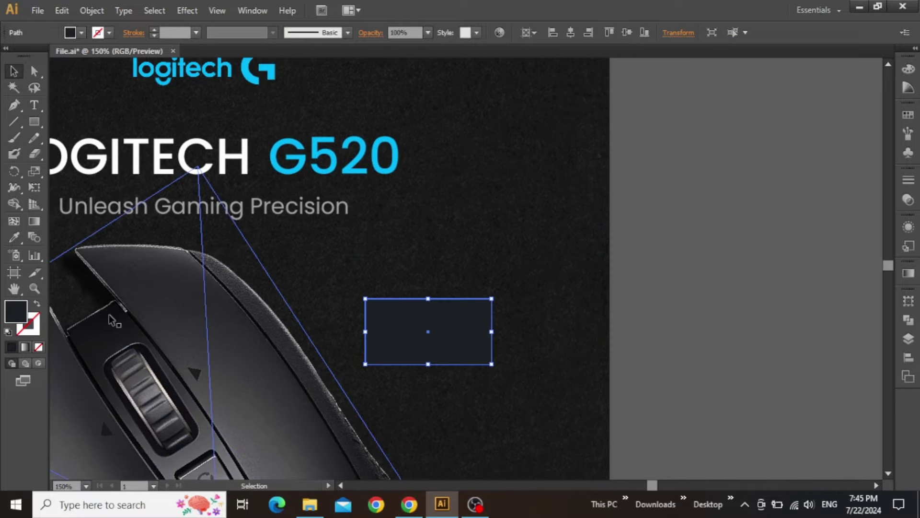
{"action": "double_click", "coordinate": [38, 327]}
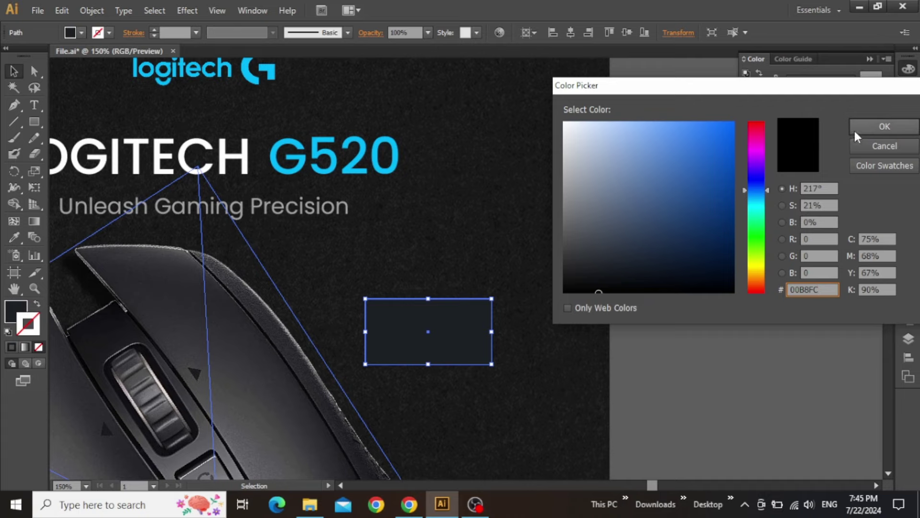
{"action": "left_click", "coordinate": [873, 127]}
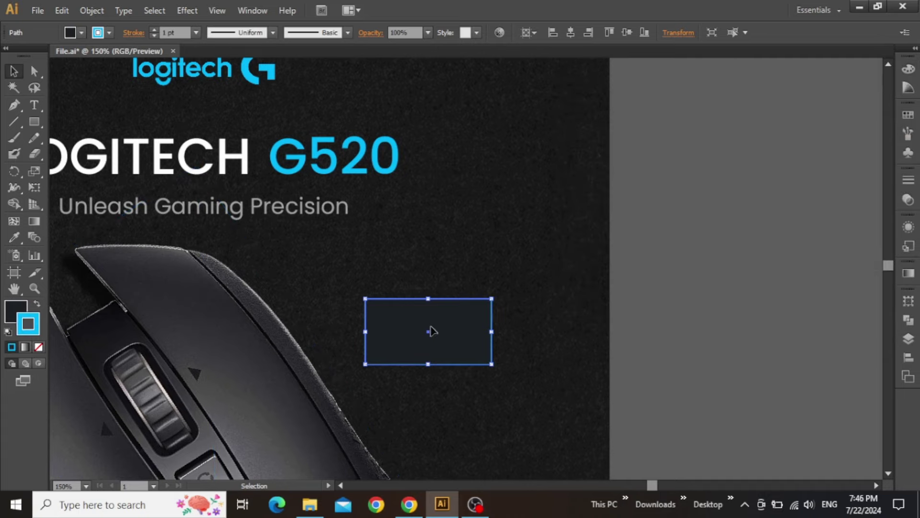
{"action": "left_click", "coordinate": [154, 29]}
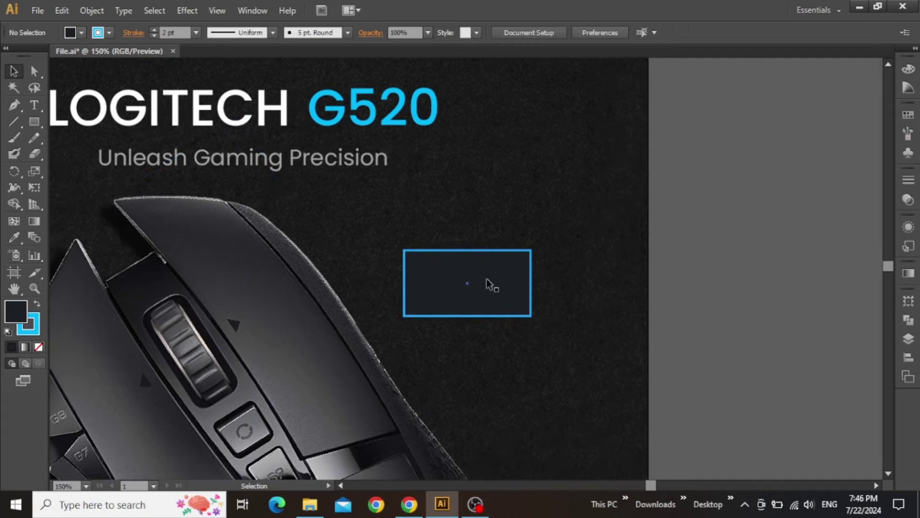
Step: Widen the outlined rectangle slightly and reposition it beside the upper right side of the mouse
{"action": "key", "text": "ctrl+minus"}
{"action": "key", "text": "ctrl+minus"}
{"action": "left_click_drag", "start_coordinate": [634, 245], "coordinate": [668, 173]}
{"action": "left_click_drag", "start_coordinate": [514, 204], "coordinate": [535, 194]}
{"action": "scroll", "coordinate": [521, 211], "scroll_direction": "up", "scroll_amount": 1}
{"action": "left_click", "coordinate": [690, 214]}
{"action": "scroll", "coordinate": [546, 204], "scroll_direction": "up", "scroll_amount": 1}
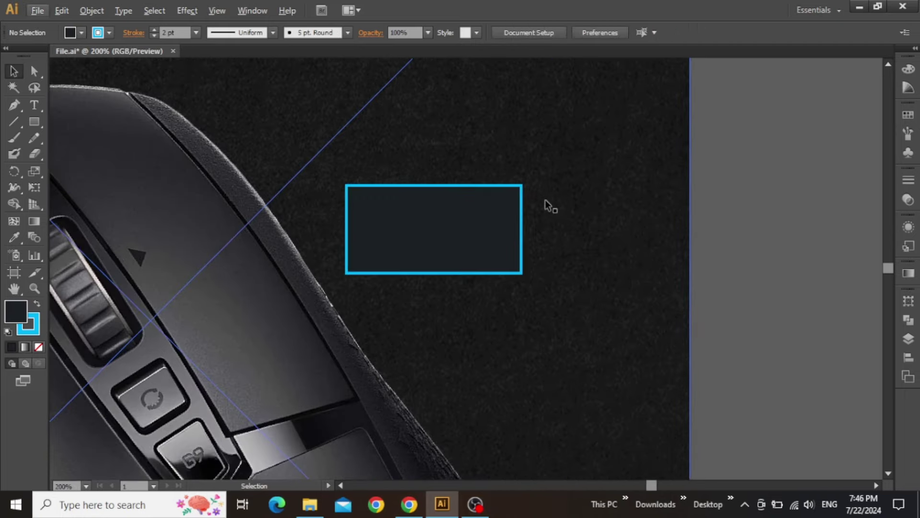
Step: Duplicate the outlined rectangle to the left side of the mouse, lower than the original
{"action": "scroll", "coordinate": [454, 221], "scroll_direction": "down", "scroll_amount": 1}
{"action": "left_click", "coordinate": [459, 226]}
{"action": "left_click_drag", "start_coordinate": [460, 227], "coordinate": [186, 373]}
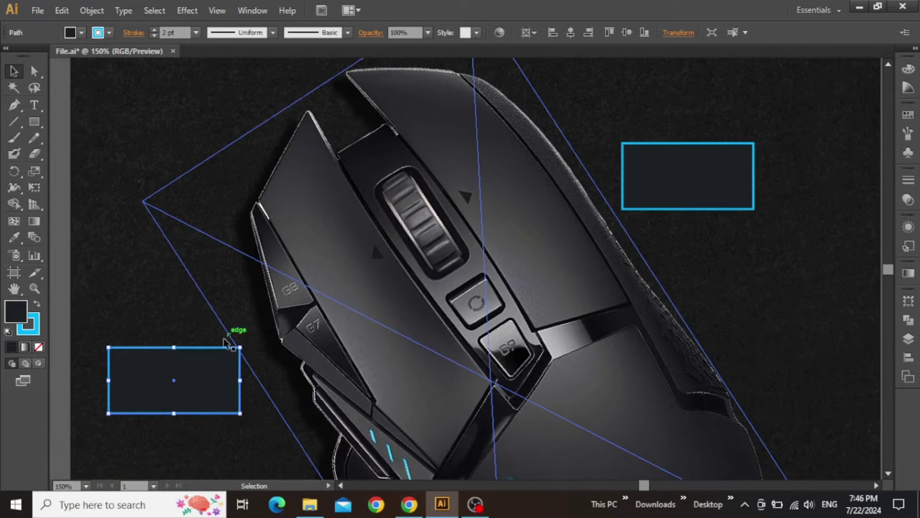
{"action": "left_click_drag", "start_coordinate": [720, 151], "coordinate": [456, 243]}
{"action": "left_click", "coordinate": [523, 223]}
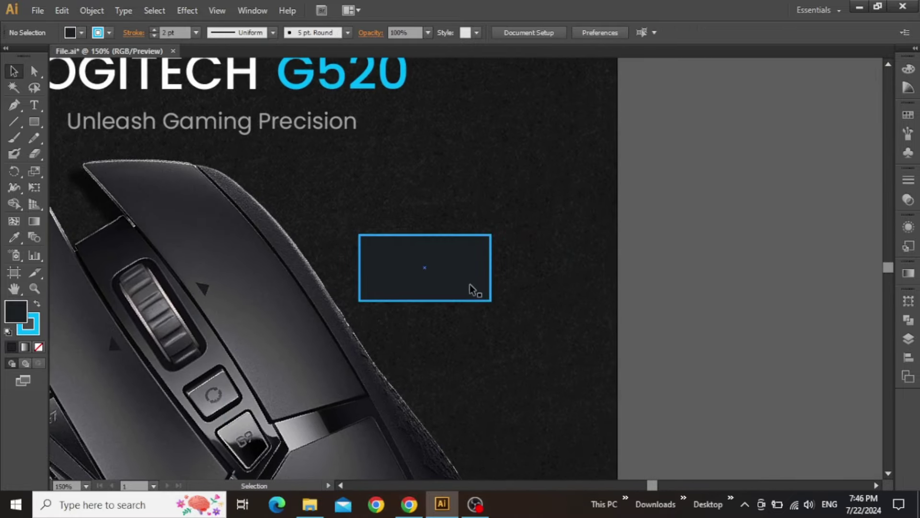
Step: Duplicate the tagline above the right-hand rectangle and change the copy's text to "RGB"
{"action": "left_click_drag", "start_coordinate": [274, 130], "coordinate": [493, 218]}
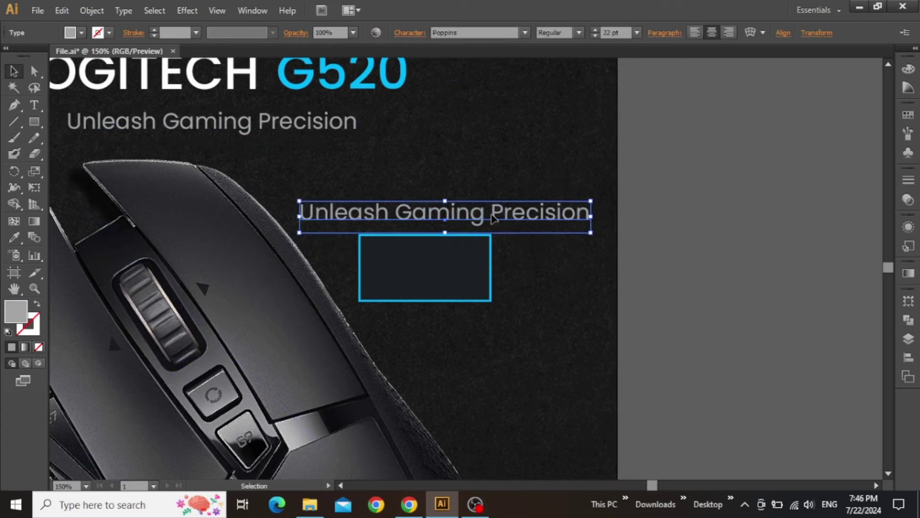
{"action": "key", "text": "t"}
{"action": "triple_click", "coordinate": [493, 218]}
{"action": "type", "text": "RGB"}
{"action": "key", "text": "Escape"}
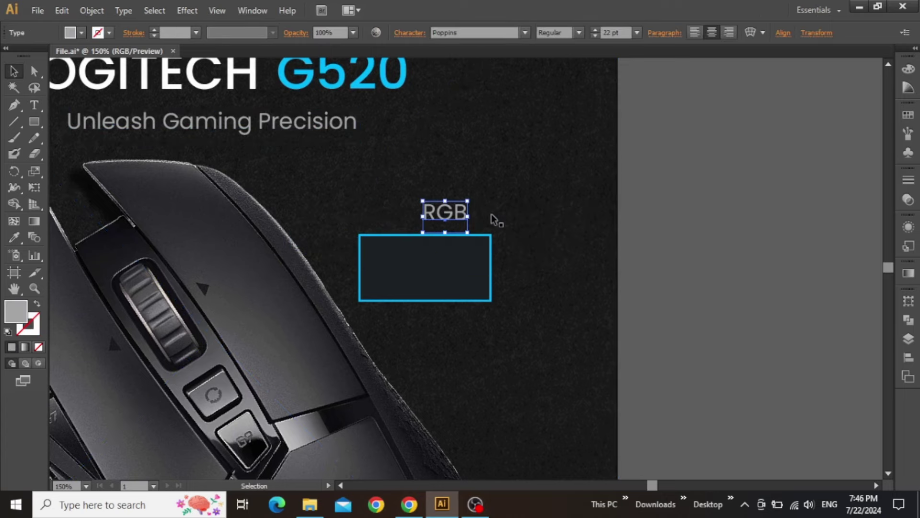
Step: Bring the "RGB" text to the front and move it into the upper part of the right-hand rectangle
{"action": "right_click", "coordinate": [450, 216]}
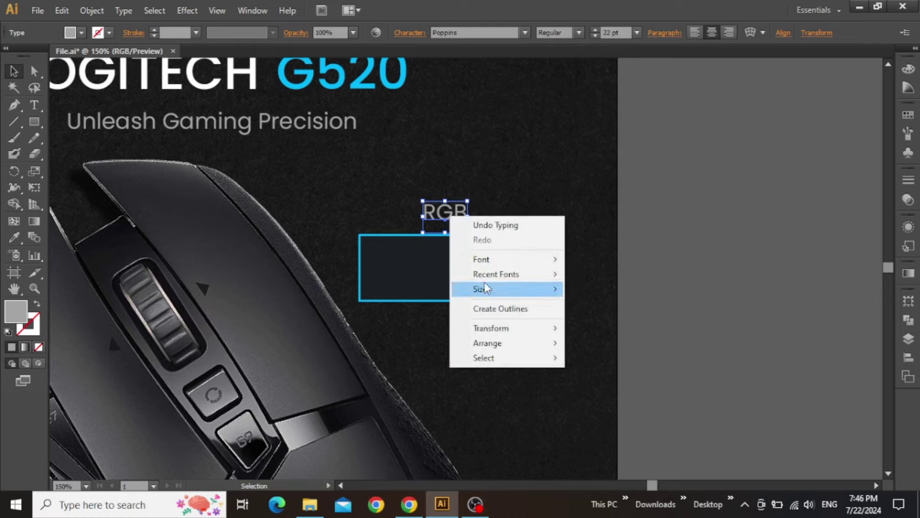
{"action": "mouse_move", "coordinate": [547, 348]}
{"action": "left_click", "coordinate": [592, 343]}
{"action": "left_click_drag", "start_coordinate": [447, 211], "coordinate": [431, 253]}
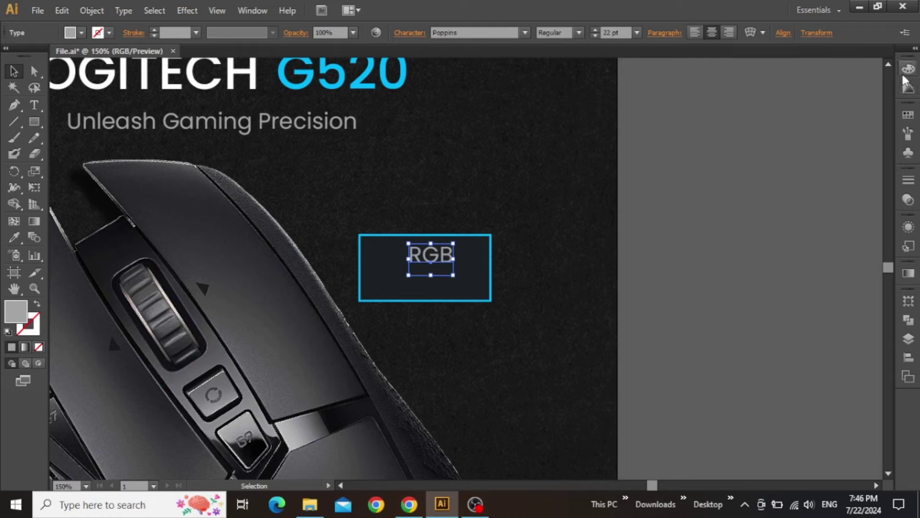
Step: Color the "RGB" text white, center it horizontally in the rectangle and set its font size to 25 pt
{"action": "left_click", "coordinate": [907, 70]}
{"action": "left_click", "coordinate": [764, 146]}
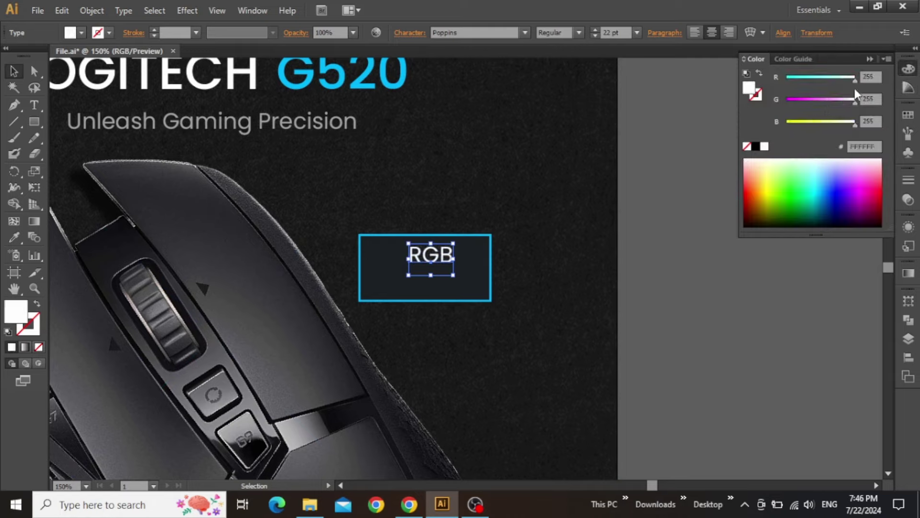
{"action": "left_click", "coordinate": [870, 59]}
{"action": "left_click_drag", "start_coordinate": [447, 256], "coordinate": [441, 256]}
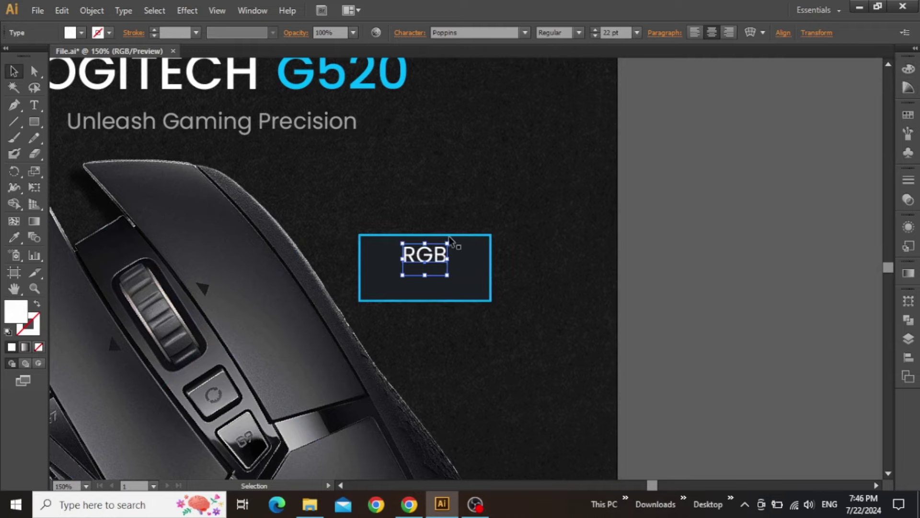
{"action": "key", "text": "Up"}
{"action": "key", "text": "Up"}
{"action": "key", "text": "Up"}
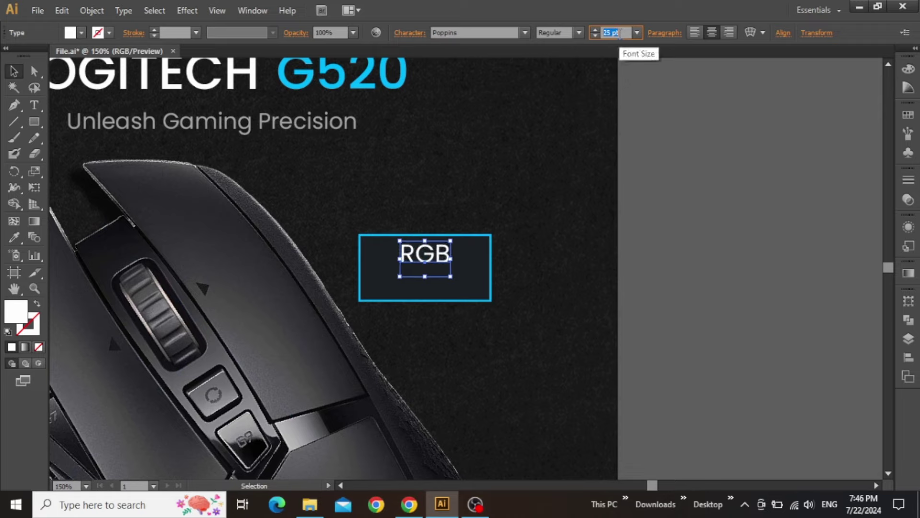
Step: Duplicate the "RGB" text just below itself and replace the copy's text with "Customizable"
{"action": "left_click_drag", "start_coordinate": [438, 274], "coordinate": [438, 296]}
{"action": "double_click", "coordinate": [437, 286]}
{"action": "double_click", "coordinate": [437, 287]}
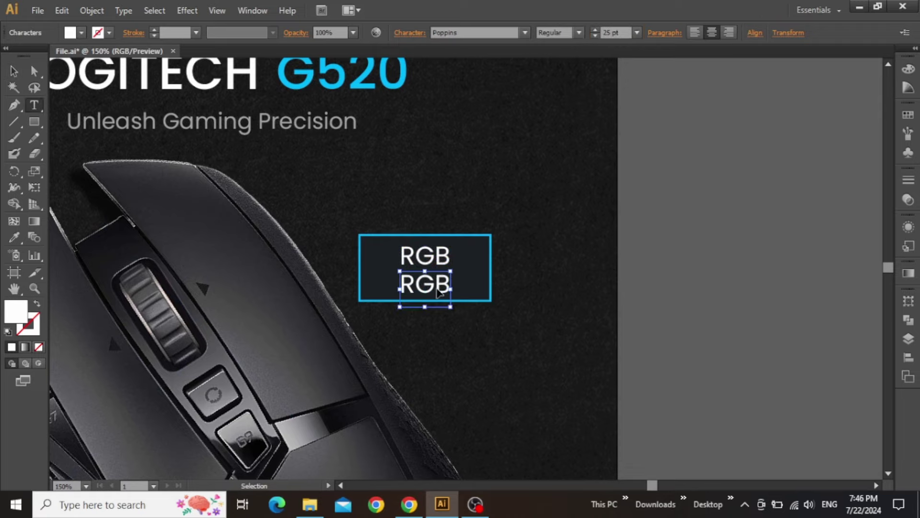
{"action": "key", "text": "ctrl+v"}
{"action": "key", "text": "Escape"}
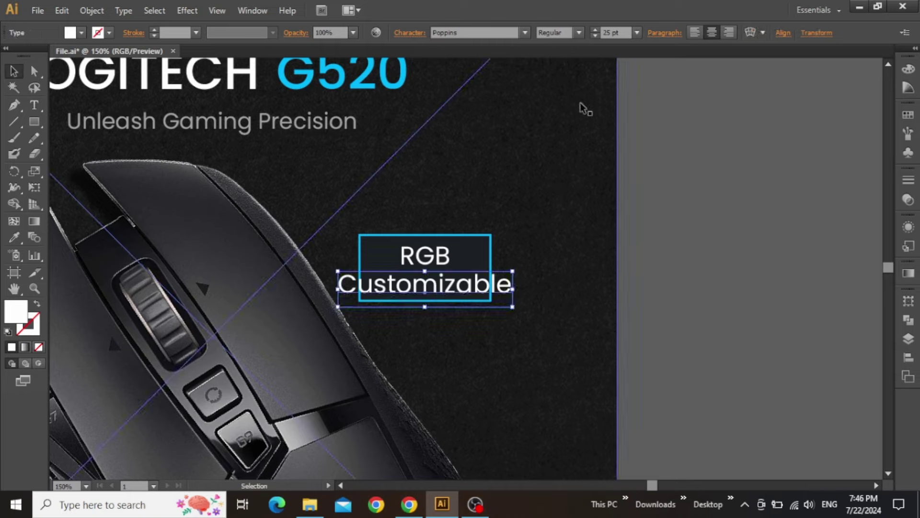
Step: Reduce the "Customizable" text to 14 pt so it fits inside the rectangle
{"action": "left_click", "coordinate": [621, 32]}
{"action": "scroll", "coordinate": [621, 32], "scroll_direction": "down", "scroll_amount": 10}
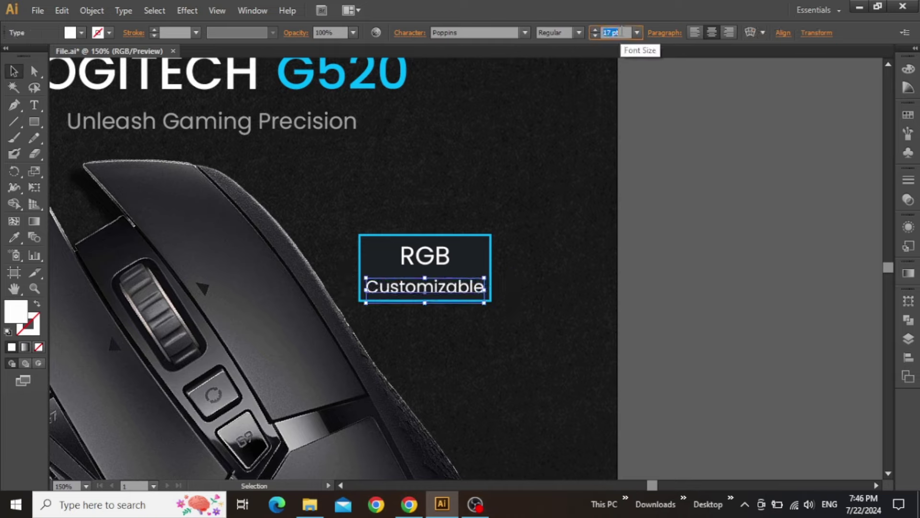
{"action": "scroll", "coordinate": [621, 32], "scroll_direction": "down", "scroll_amount": 1}
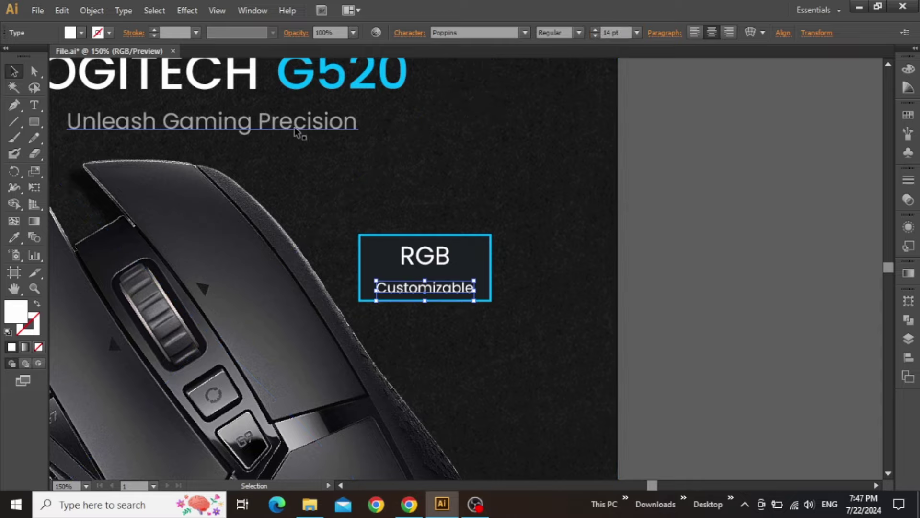
Step: Match the "Customizable" text color to the grey tagline with the Eyedropper tool
{"action": "left_click_drag", "start_coordinate": [709, 186], "coordinate": [442, 415]}
{"action": "left_click_drag", "start_coordinate": [660, 170], "coordinate": [389, 405]}
{"action": "left_click_drag", "start_coordinate": [709, 160], "coordinate": [595, 252]}
{"action": "key", "text": "i"}
{"action": "left_click", "coordinate": [594, 240]}
{"action": "key", "text": "v"}
{"action": "left_click", "coordinate": [501, 271]}
{"action": "left_click_drag", "start_coordinate": [211, 417], "coordinate": [637, 48]}
{"action": "left_click_drag", "start_coordinate": [647, 273], "coordinate": [725, 221]}
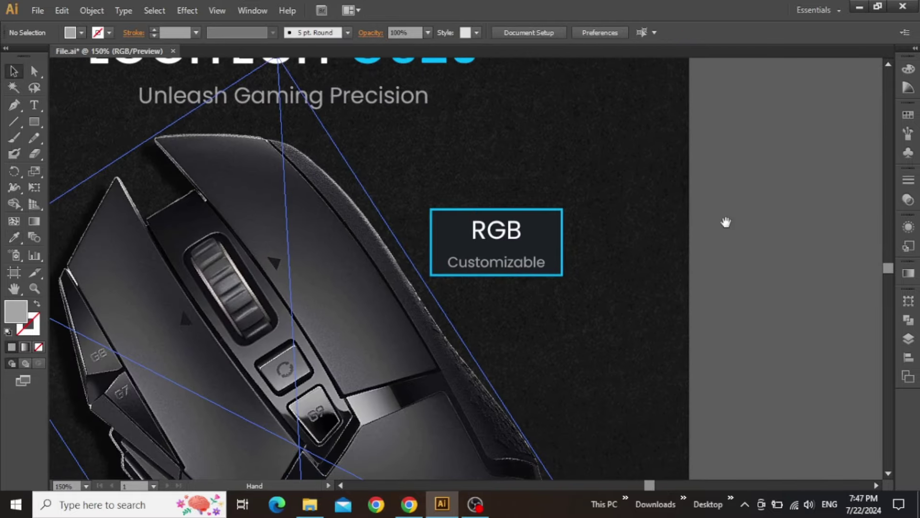
Step: Nudge "Customizable" up and "RGB" down to balance the two lines vertically inside the rectangle
{"action": "left_click", "coordinate": [529, 264]}
{"action": "left_click", "coordinate": [498, 242]}
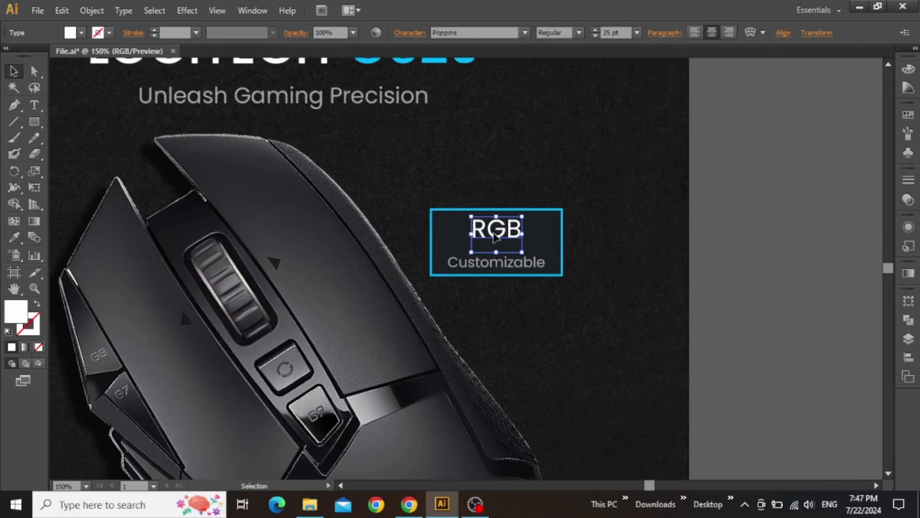
{"action": "left_click", "coordinate": [536, 262]}
{"action": "key", "text": "Up"}
{"action": "key", "text": "Up"}
{"action": "left_click", "coordinate": [500, 237]}
{"action": "key", "text": "Down"}
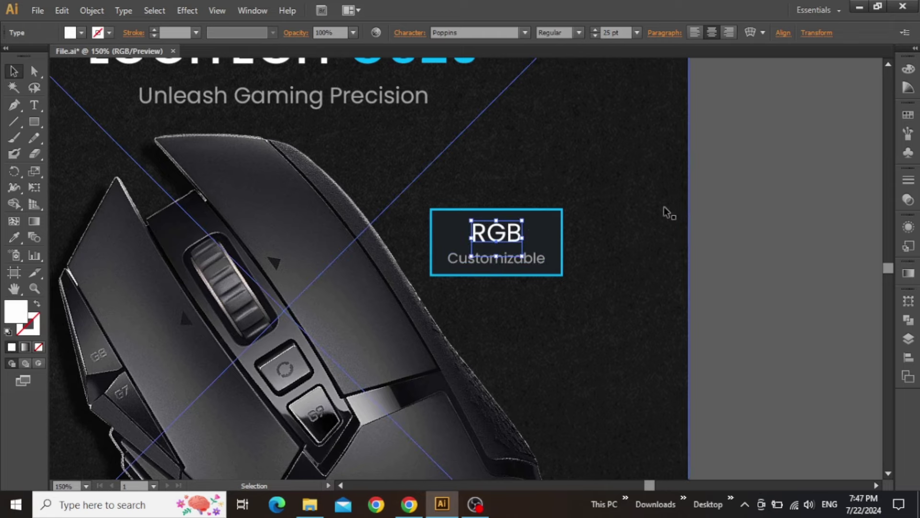
{"action": "left_click", "coordinate": [707, 209]}
{"action": "key", "text": "ctrl+minus"}
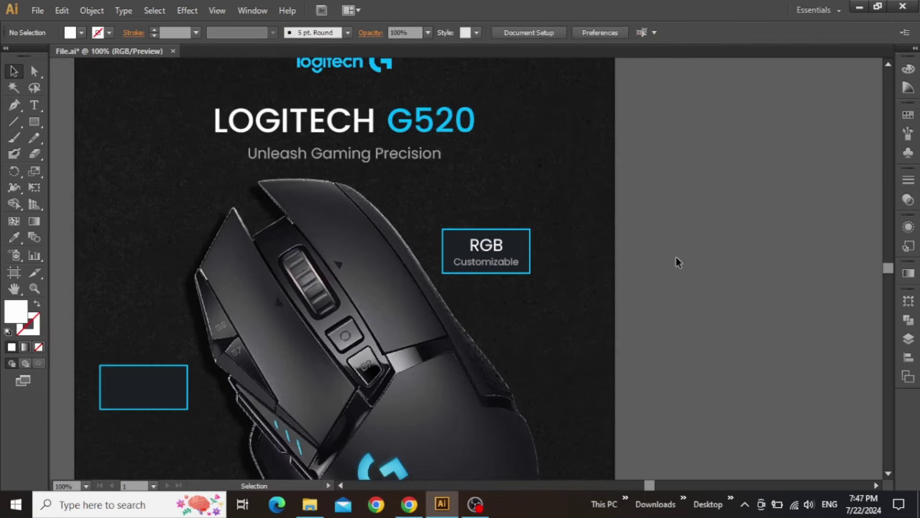
Step: Duplicate the RGB callout with its texts to the left of the mouse and delete the empty rectangle there
{"action": "left_click_drag", "start_coordinate": [673, 244], "coordinate": [737, 216]}
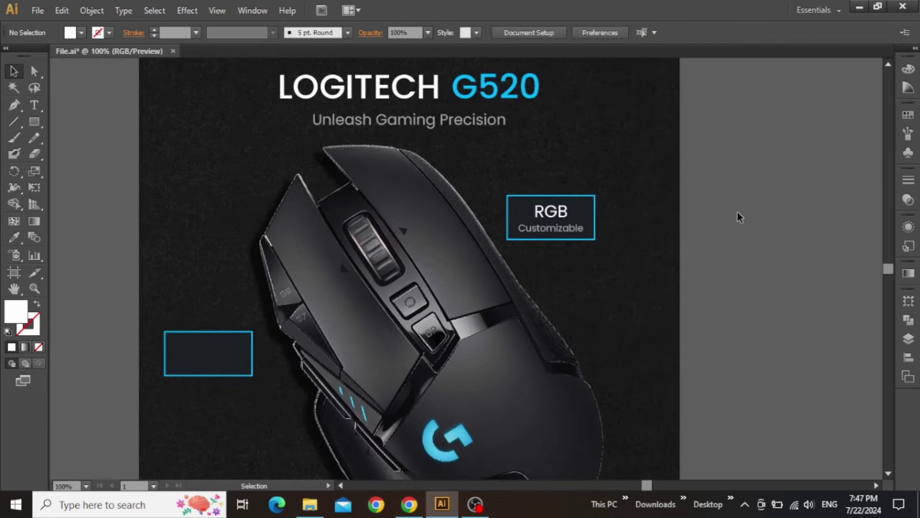
{"action": "left_click", "coordinate": [585, 218]}
{"action": "left_click", "coordinate": [563, 229], "text": "shift"}
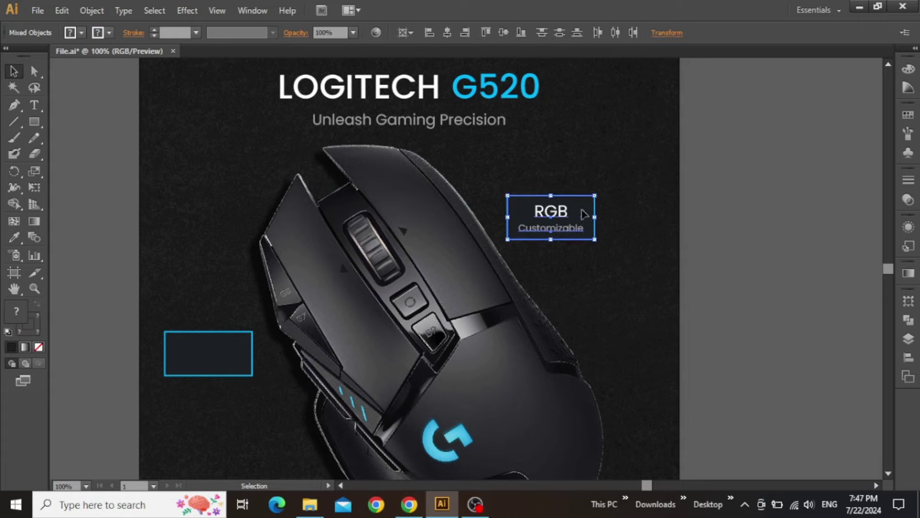
{"action": "left_click_drag", "start_coordinate": [585, 215], "coordinate": [219, 271]}
{"action": "left_click", "coordinate": [230, 350]}
{"action": "key", "text": "Delete"}
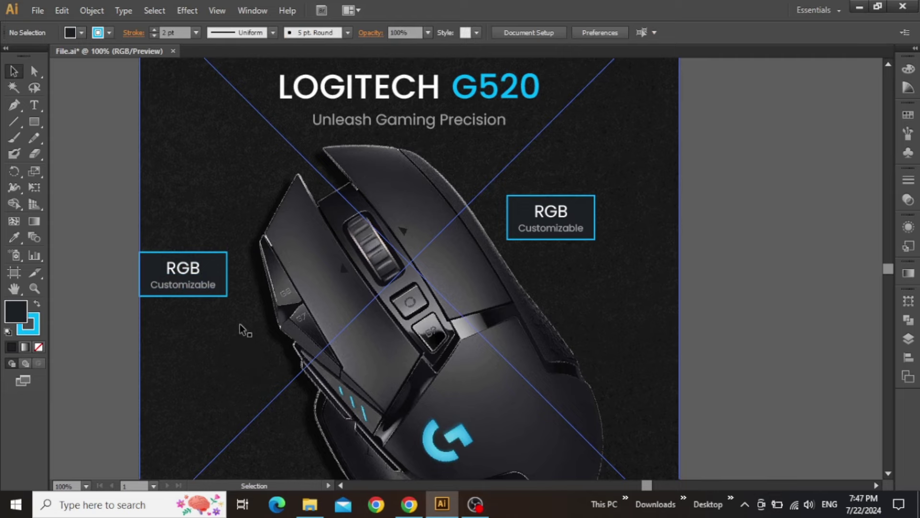
Step: Apply a Round Corners effect with a 15 px radius to the right-hand RGB callout's rectangle
{"action": "left_click_drag", "start_coordinate": [742, 171], "coordinate": [668, 248]}
{"action": "scroll", "coordinate": [508, 283], "scroll_direction": "up", "scroll_amount": 5}
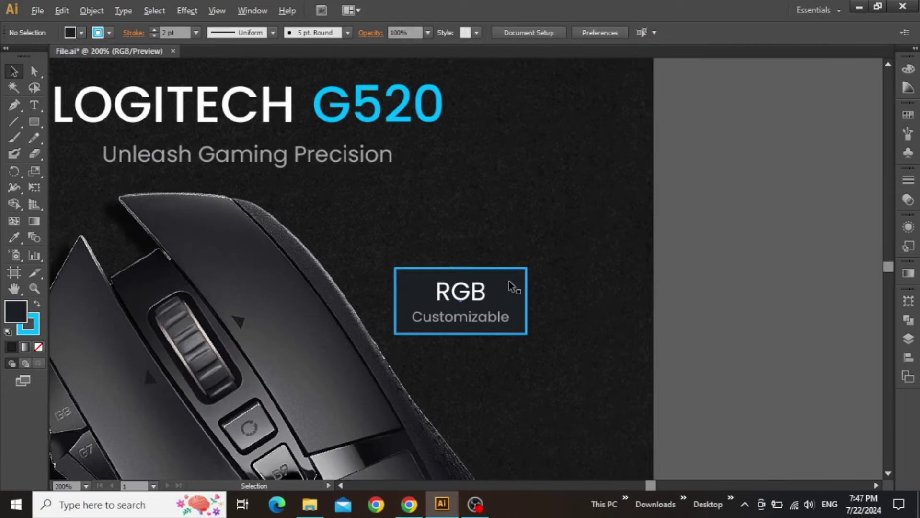
{"action": "left_click", "coordinate": [507, 286]}
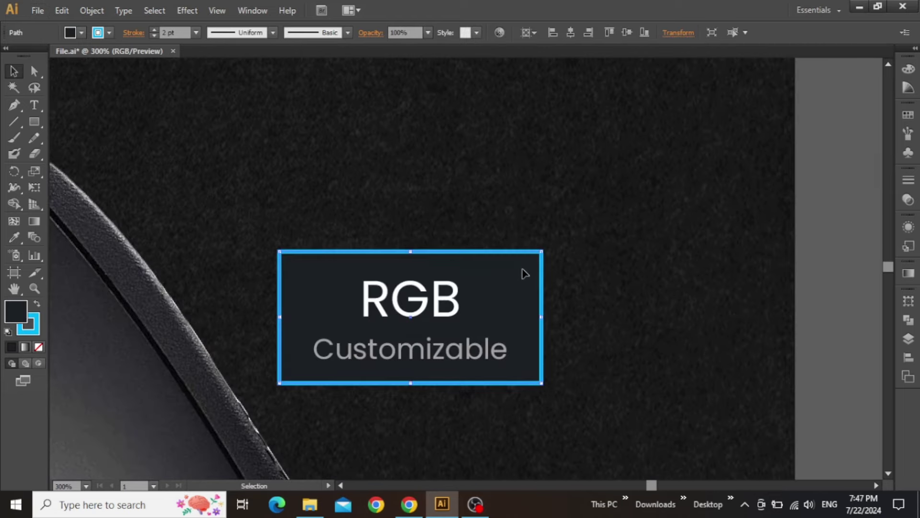
{"action": "left_click", "coordinate": [186, 10]}
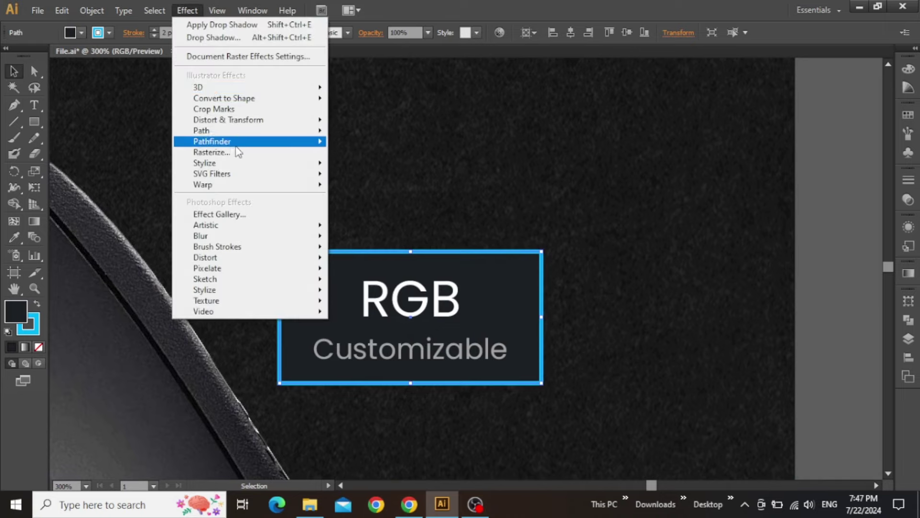
{"action": "mouse_move", "coordinate": [287, 167]}
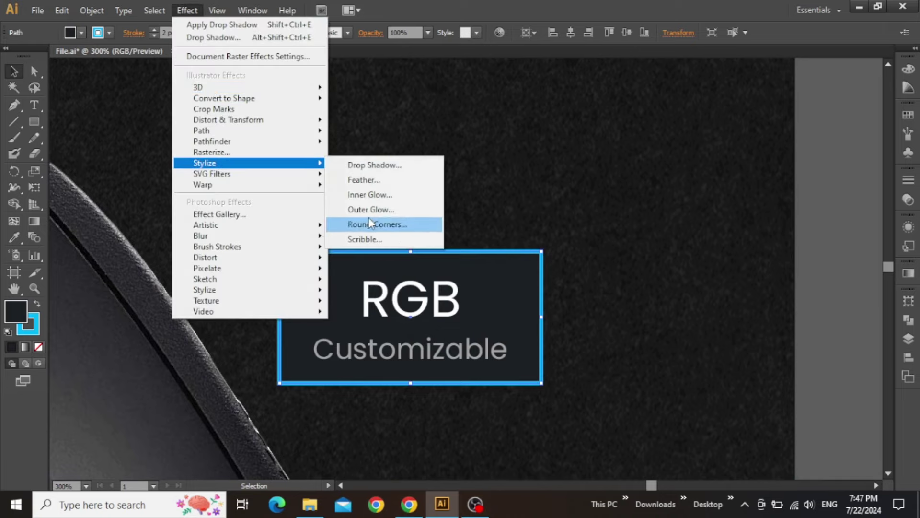
{"action": "left_click", "coordinate": [413, 209]}
{"action": "left_click", "coordinate": [105, 140]}
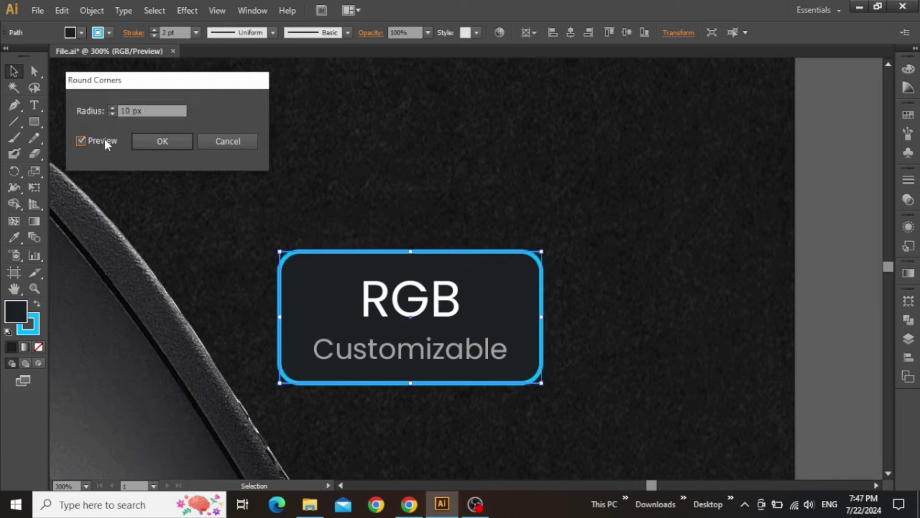
{"action": "scroll", "coordinate": [148, 111], "scroll_direction": "up", "scroll_amount": 5}
{"action": "left_click", "coordinate": [162, 141]}
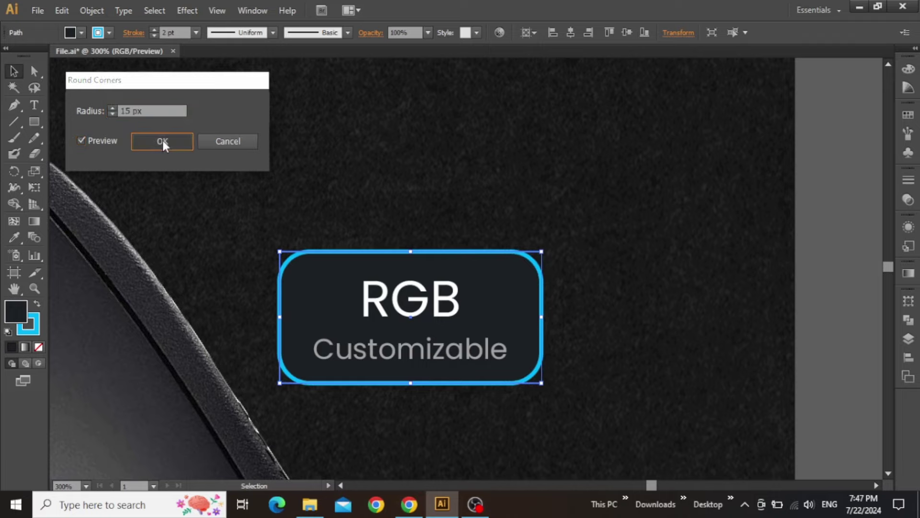
{"action": "key", "text": "ctrl+minus"}
{"action": "key", "text": "ctrl+minus"}
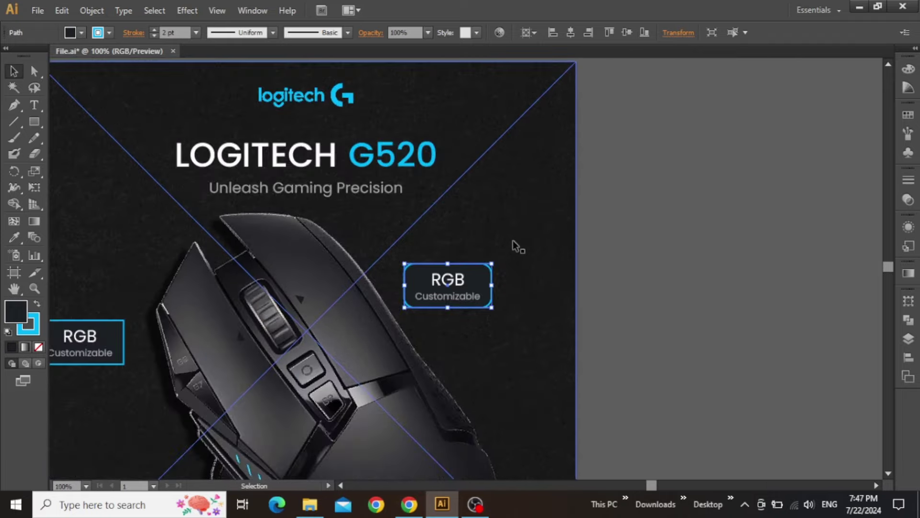
{"action": "left_click", "coordinate": [695, 232]}
{"action": "left_click_drag", "start_coordinate": [651, 253], "coordinate": [679, 212]}
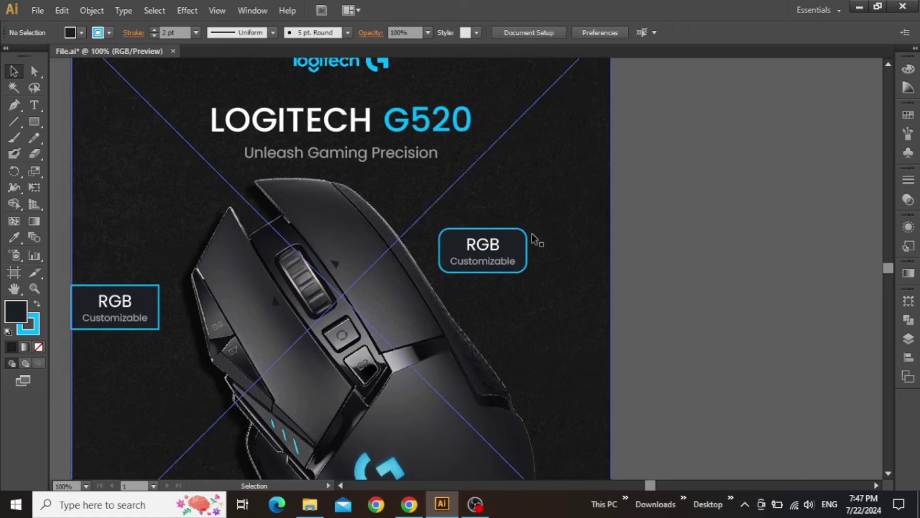
Step: Add an Outer Glow to the rounded rectangle in Screen mode, color 00B8FC, with 75% opacity and 9 px blur
{"action": "left_click", "coordinate": [510, 241]}
{"action": "scroll", "coordinate": [514, 240], "scroll_direction": "up", "scroll_amount": 3}
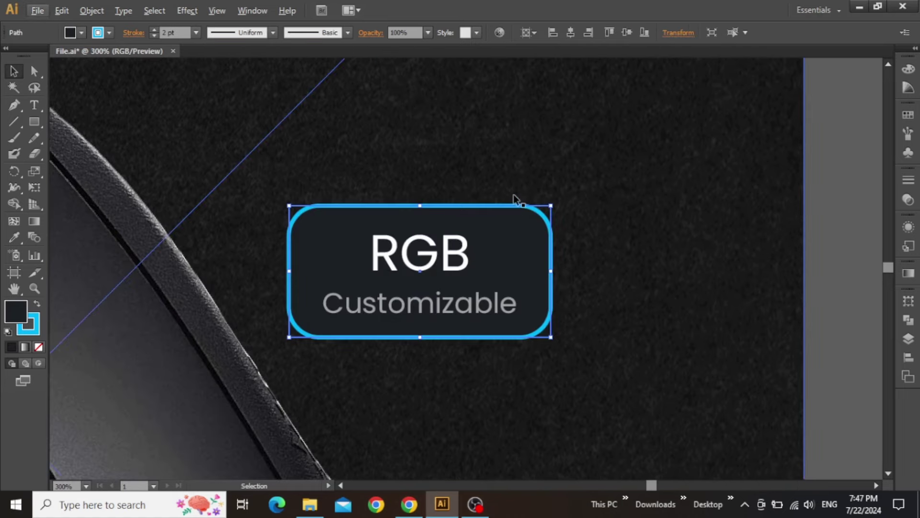
{"action": "left_click", "coordinate": [188, 10]}
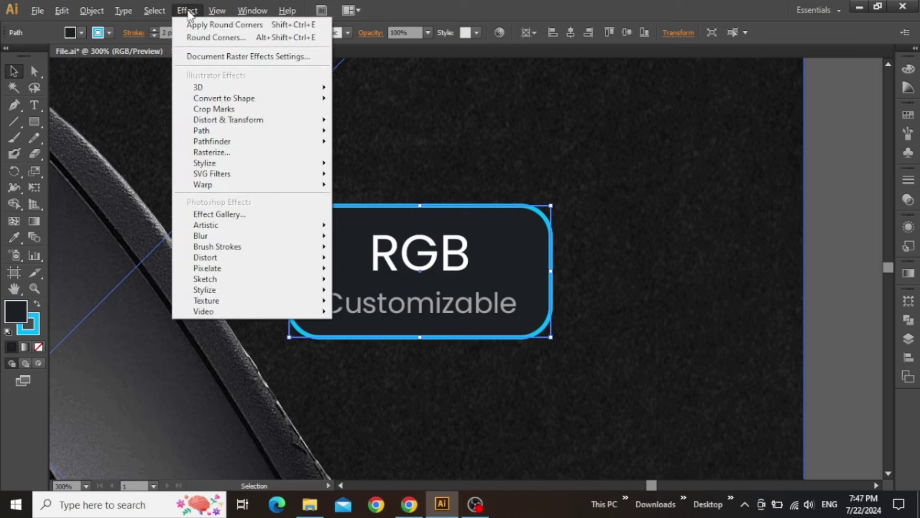
{"action": "mouse_move", "coordinate": [286, 165]}
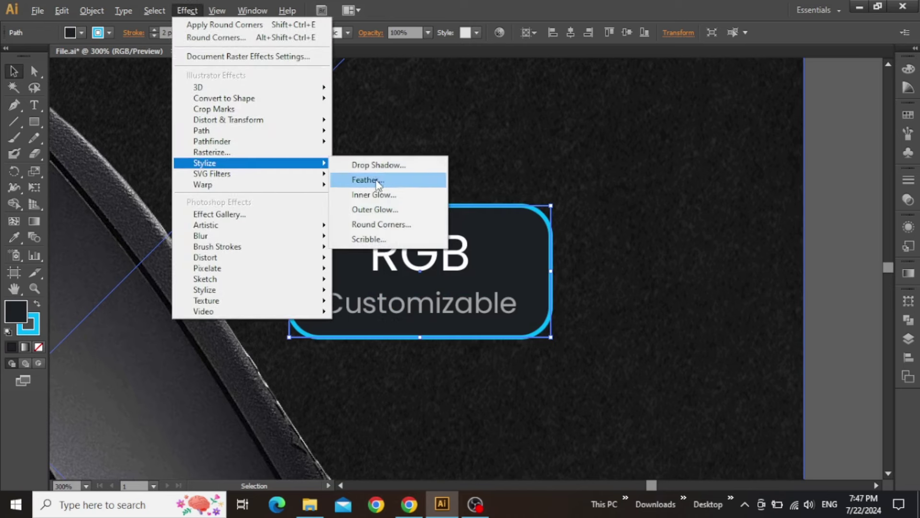
{"action": "left_click", "coordinate": [380, 210]}
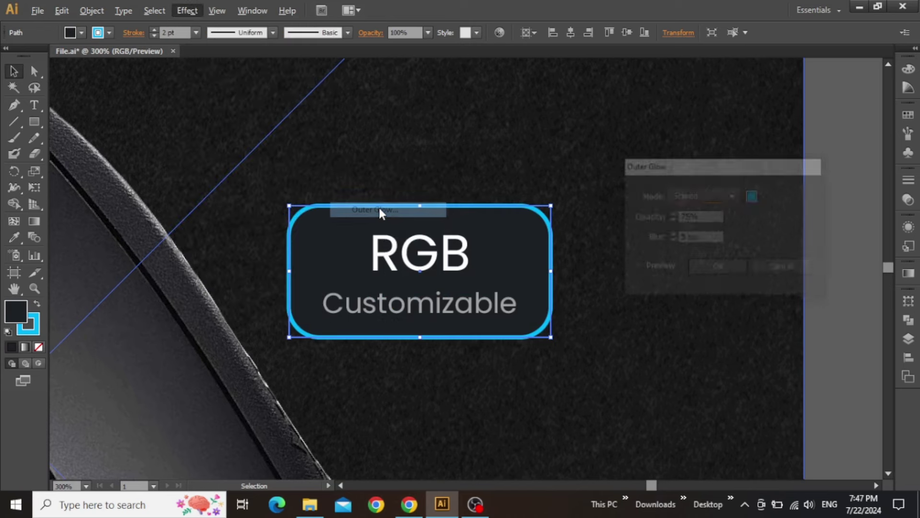
{"action": "left_click_drag", "start_coordinate": [705, 178], "coordinate": [681, 143]}
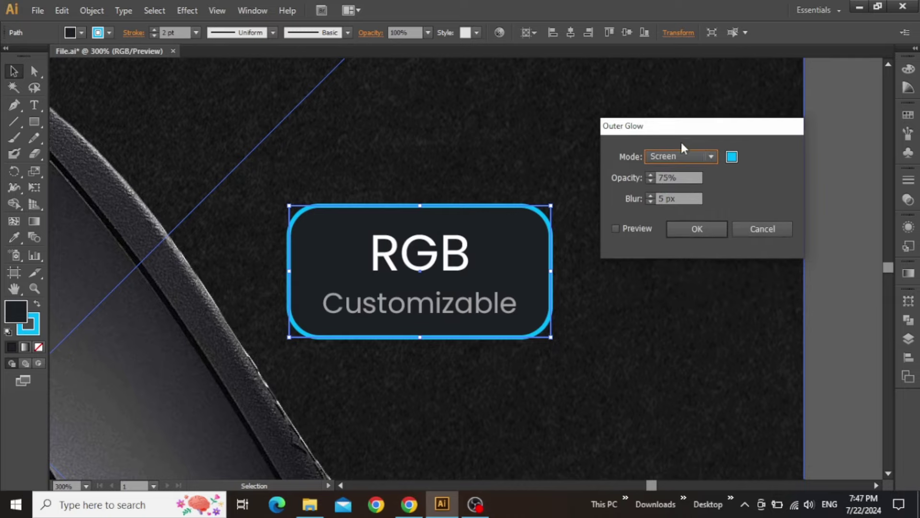
{"action": "left_click", "coordinate": [638, 227]}
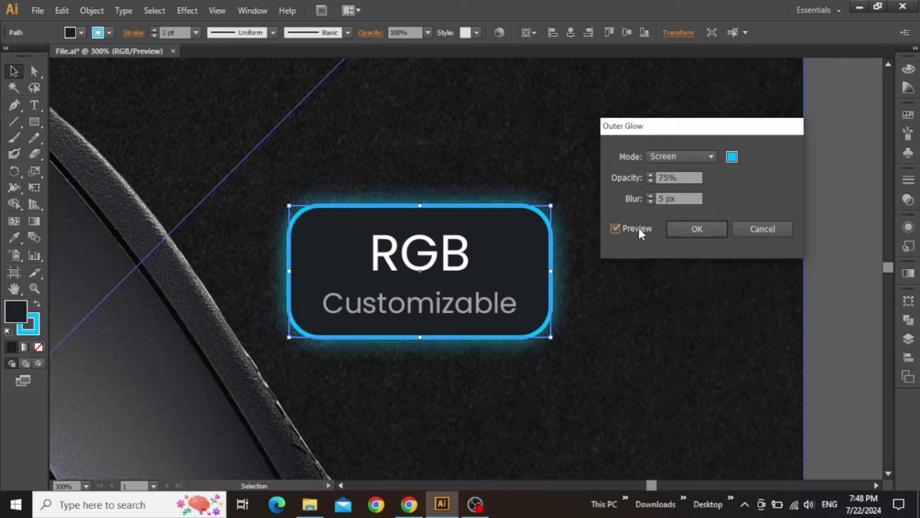
{"action": "left_click", "coordinate": [732, 160]}
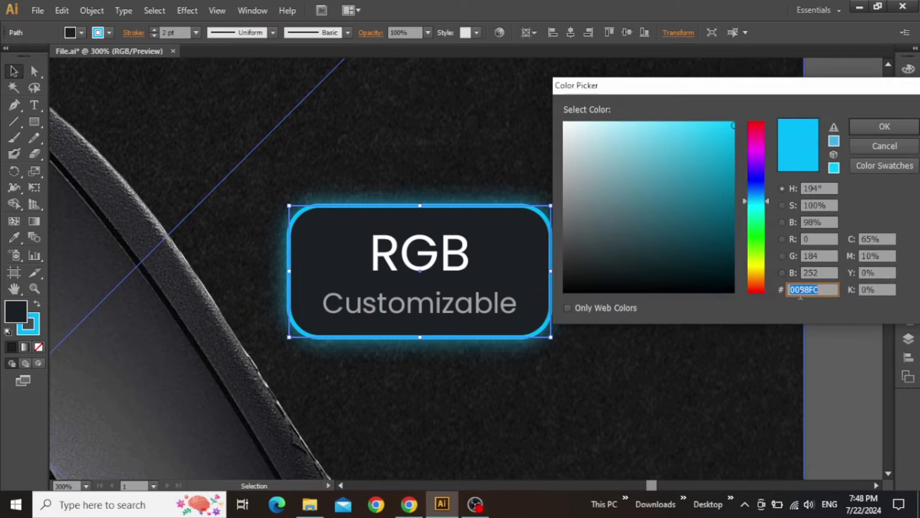
{"action": "left_click", "coordinate": [867, 127]}
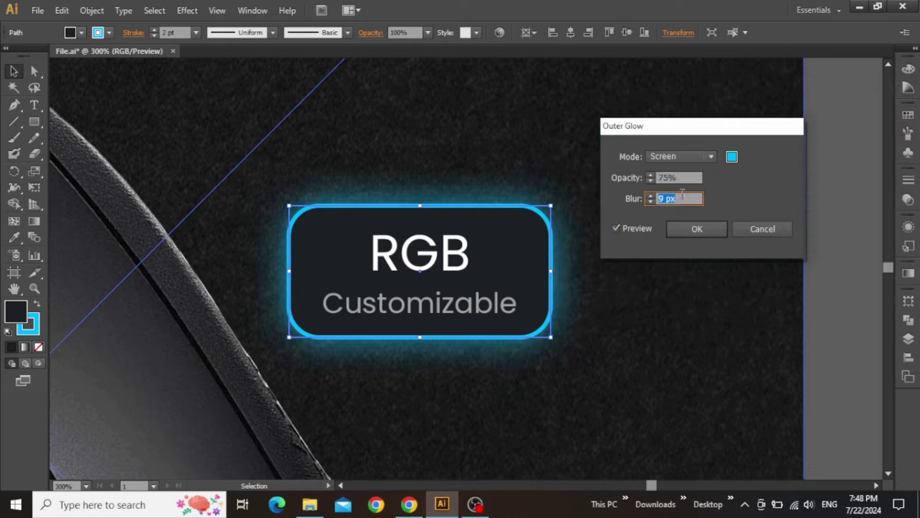
{"action": "left_click", "coordinate": [683, 235]}
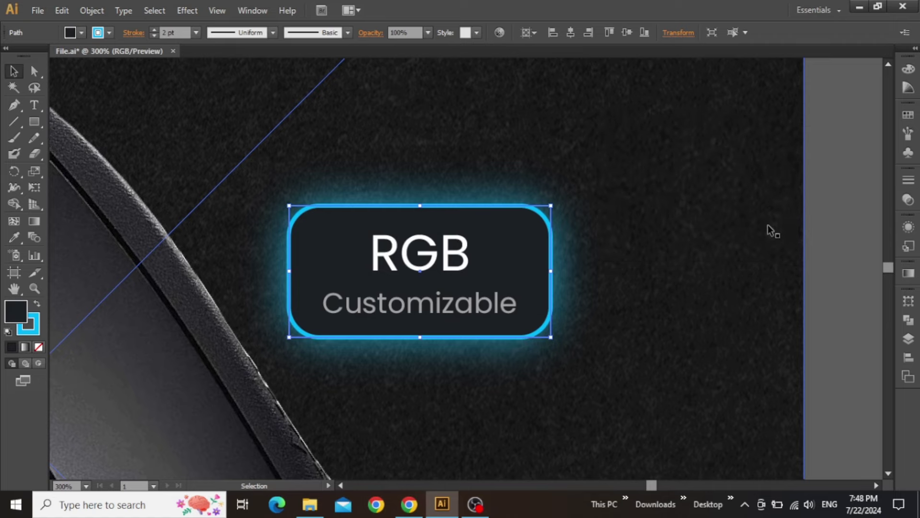
{"action": "left_click", "coordinate": [802, 226]}
{"action": "key", "text": "ctrl+minus"}
{"action": "key", "text": "ctrl+minus"}
{"action": "key", "text": "ctrl+minus"}
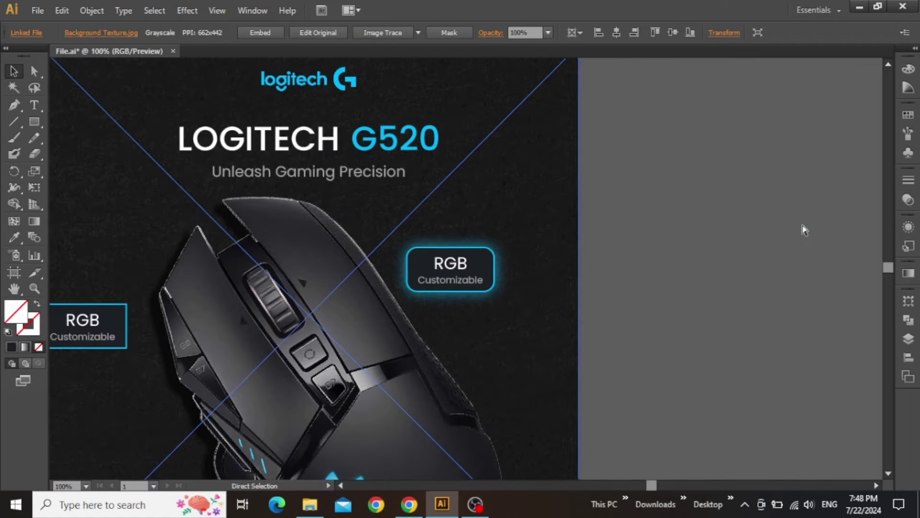
{"action": "left_click", "coordinate": [650, 246]}
{"action": "left_click_drag", "start_coordinate": [593, 257], "coordinate": [672, 206]}
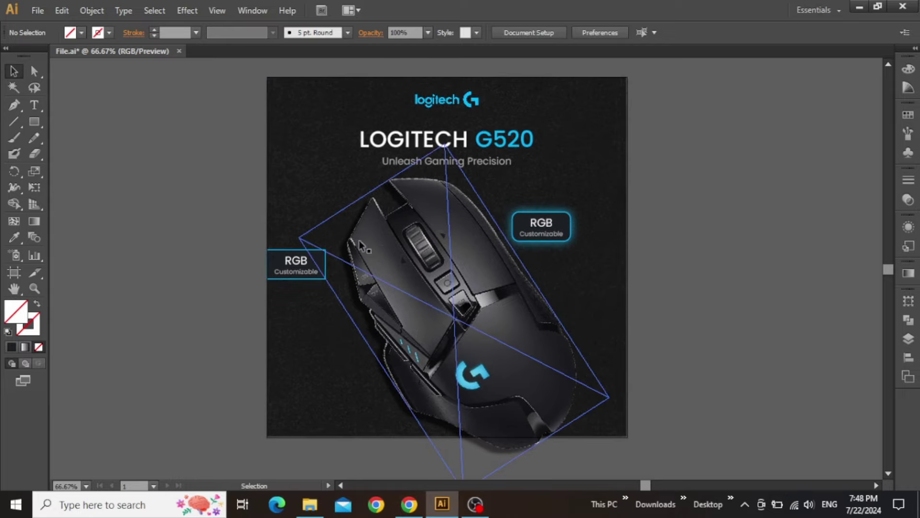
Step: Enlarge the left callout's rectangle and move its "Customizable" text lower inside it
{"action": "scroll", "coordinate": [307, 244], "scroll_direction": "up", "scroll_amount": 2}
{"action": "left_click_drag", "start_coordinate": [194, 286], "coordinate": [148, 214]}
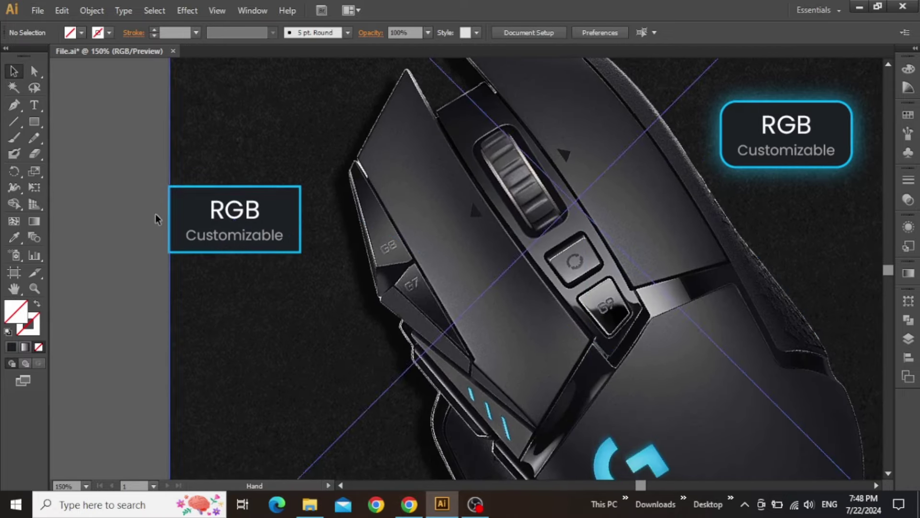
{"action": "left_click", "coordinate": [224, 216]}
{"action": "left_click_drag", "start_coordinate": [302, 253], "coordinate": [315, 286]}
{"action": "left_click_drag", "start_coordinate": [220, 244], "coordinate": [230, 266]}
Step: Replace "RGB" in the left callout with "25600" and reposition the text lines inside the rectangle
{"action": "double_click", "coordinate": [233, 220]}
{"action": "double_click", "coordinate": [231, 221]}
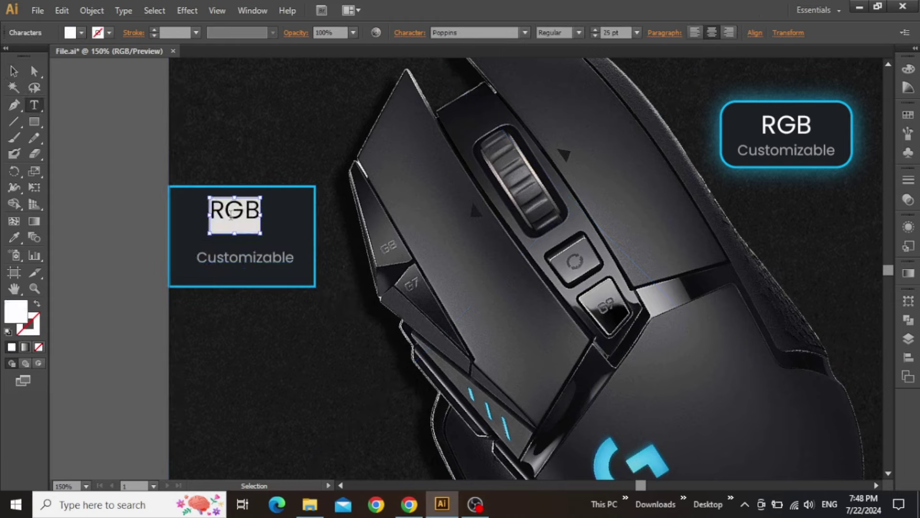
{"action": "type", "text": "25600"}
{"action": "key", "text": "Escape"}
{"action": "left_click_drag", "start_coordinate": [231, 218], "coordinate": [218, 265]}
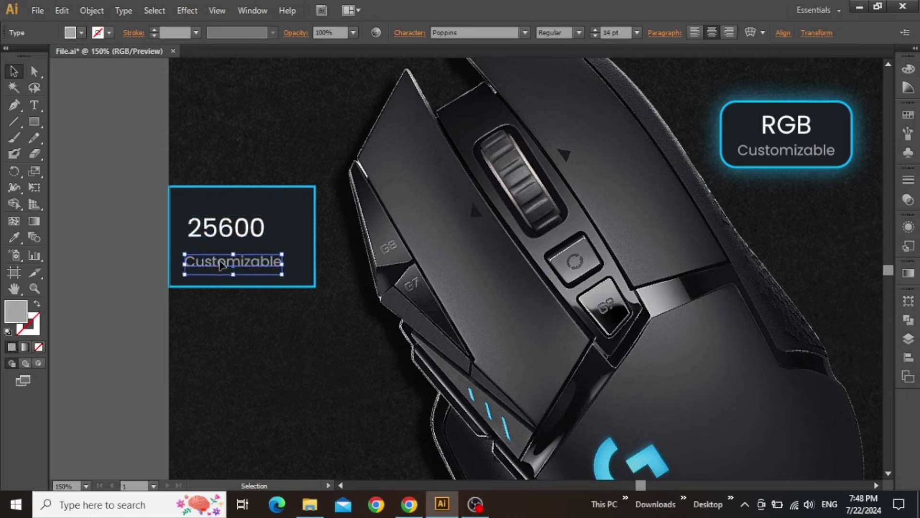
Step: Replace "Customizable" in the left callout with "Extreme Precision Control" on two lines
{"action": "double_click", "coordinate": [220, 262]}
{"action": "key", "text": "ctrl+a"}
{"action": "type", "text": "Extreme Precision Control"}
{"action": "key", "text": "Escape"}
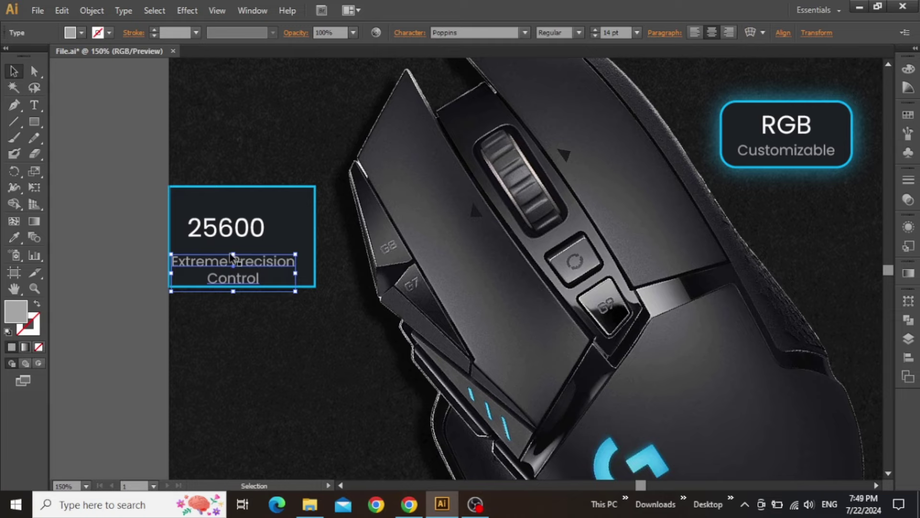
Step: Left-align the "Extreme Precision Control" paragraph and place a copy reading "DPI" above "25600"
{"action": "left_click_drag", "start_coordinate": [242, 264], "coordinate": [250, 257]}
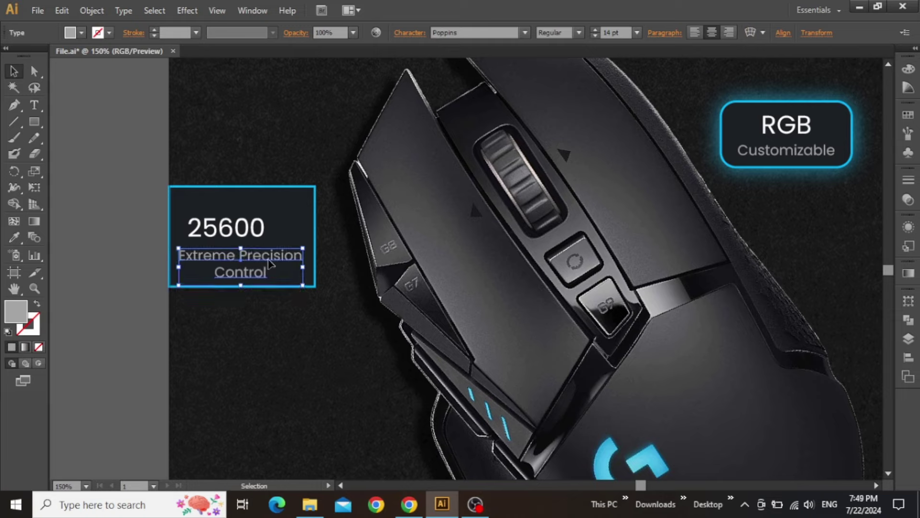
{"action": "left_click", "coordinate": [695, 33]}
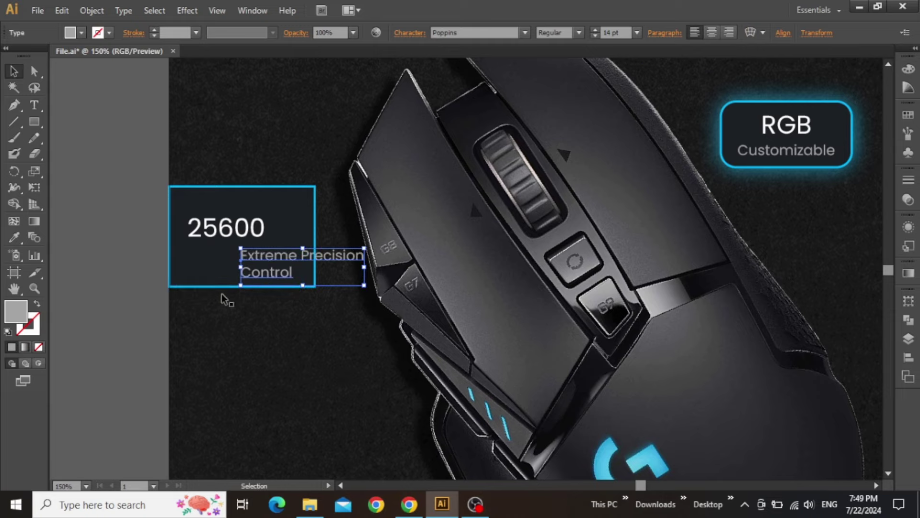
{"action": "left_click_drag", "start_coordinate": [258, 260], "coordinate": [211, 206]}
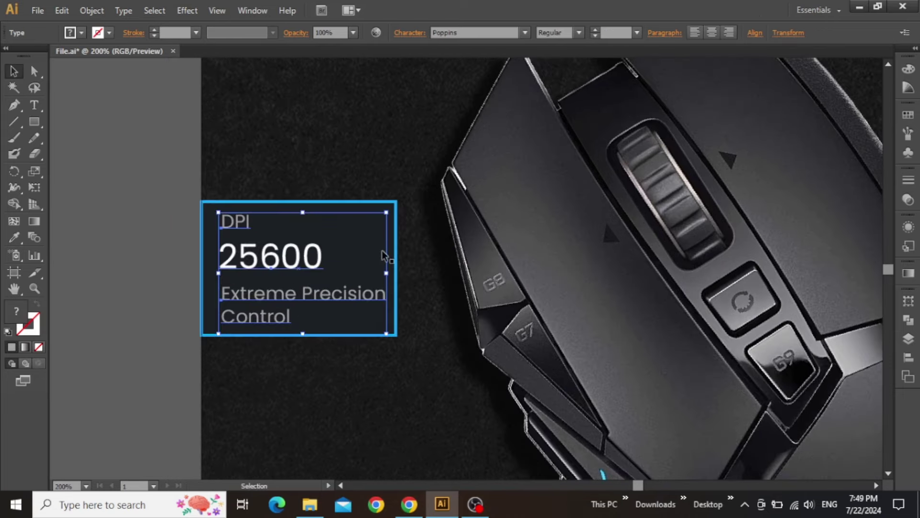
Step: Align the left edges of "DPI", "25600" and "Extreme Precision Control" with the callout rectangle's left edge
{"action": "left_click", "coordinate": [863, 340], "text": "shift"}
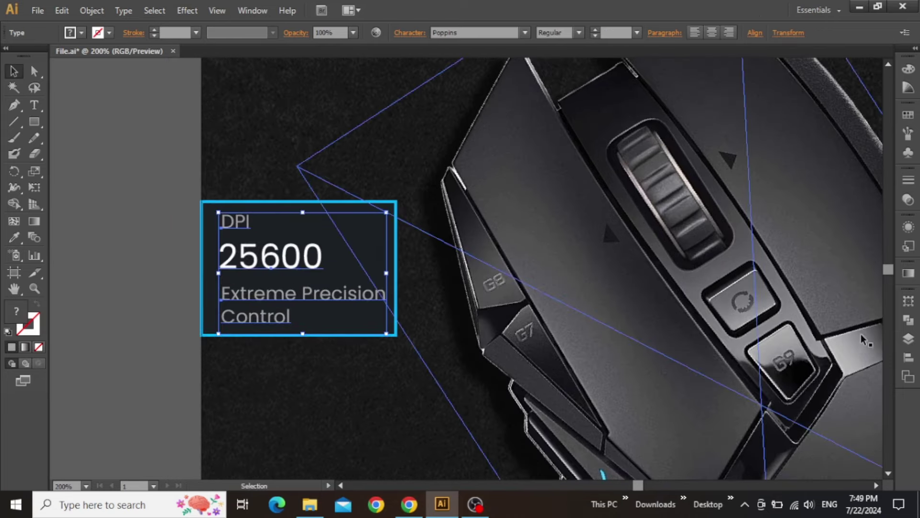
{"action": "left_click", "coordinate": [908, 356]}
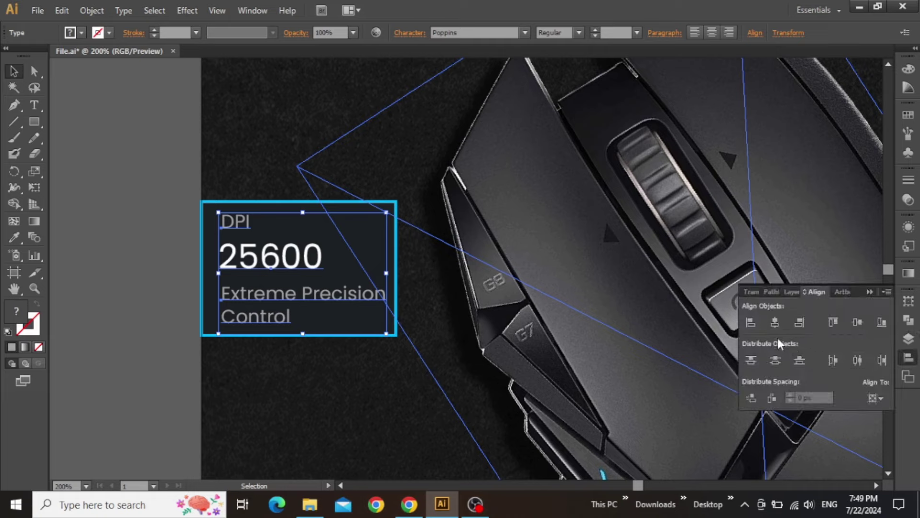
{"action": "left_click", "coordinate": [751, 322]}
{"action": "left_click", "coordinate": [356, 280], "text": "shift"}
{"action": "left_click", "coordinate": [158, 232]}
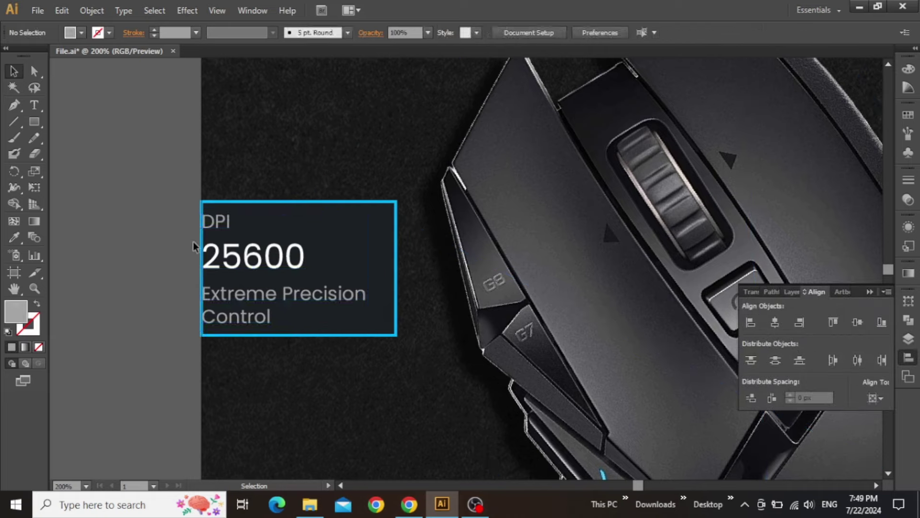
Step: Shift the three left-callout texts together to the right to leave a margin inside the rectangle
{"action": "left_click", "coordinate": [217, 224]}
{"action": "left_click", "coordinate": [225, 256], "text": "shift"}
{"action": "left_click", "coordinate": [232, 300], "text": "shift"}
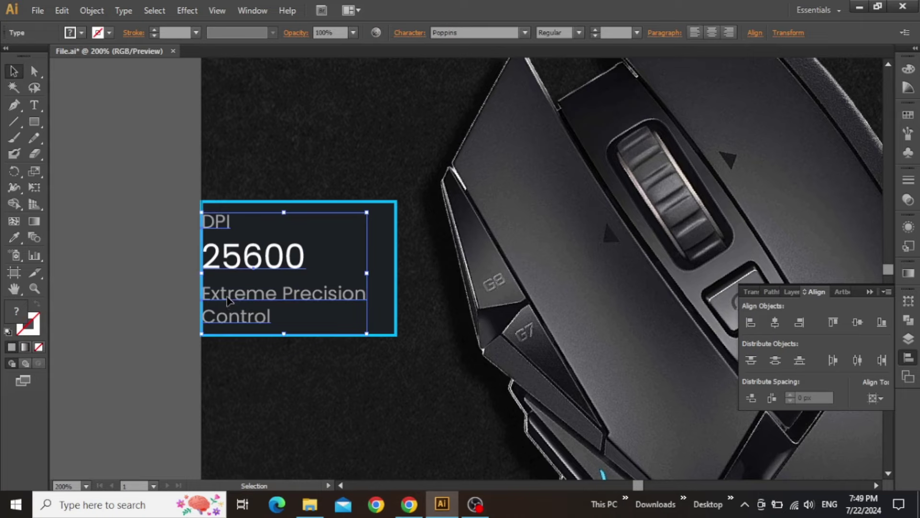
{"action": "key", "text": "shift+Right"}
{"action": "key", "text": "Right"}
{"action": "key", "text": "Right"}
Step: Nudge "DPI" slightly down and move "25600" slightly up to tighten the gap between them
{"action": "left_click", "coordinate": [231, 234]}
{"action": "key", "text": "Down"}
{"action": "left_click", "coordinate": [247, 261]}
{"action": "left_click_drag", "start_coordinate": [247, 263], "coordinate": [247, 260]}
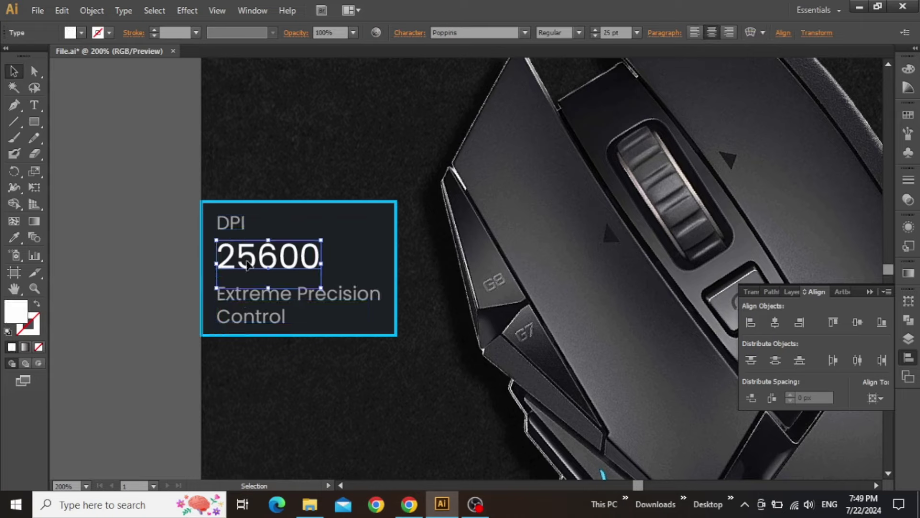
{"action": "left_click", "coordinate": [254, 294]}
Step: Enlarge the DPI callout's rectangle slightly on all sides to widen the padding around its texts
{"action": "left_click", "coordinate": [396, 268]}
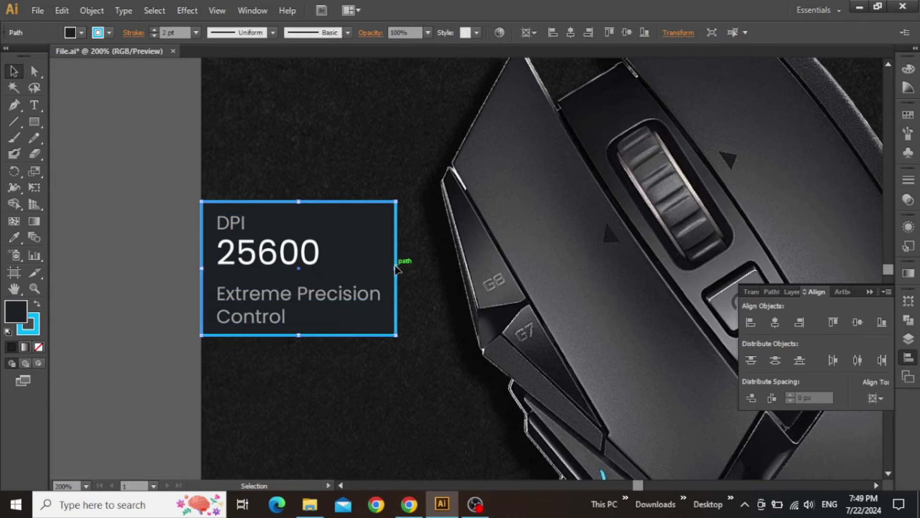
{"action": "left_click_drag", "start_coordinate": [396, 266], "coordinate": [400, 267]}
{"action": "left_click_drag", "start_coordinate": [298, 334], "coordinate": [298, 339]}
{"action": "left_click", "coordinate": [113, 265]}
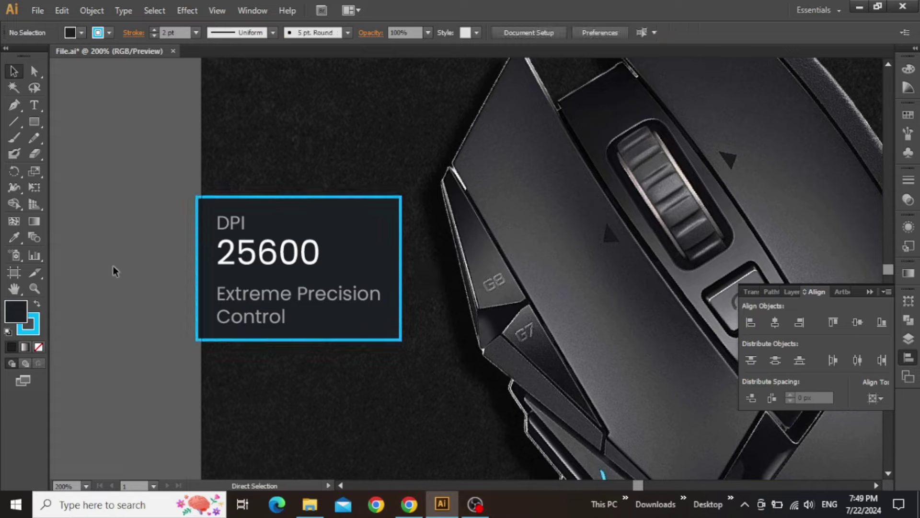
{"action": "left_click_drag", "start_coordinate": [173, 230], "coordinate": [165, 260]}
Step: Apply a Round Corners effect with a 17 px radius to the DPI callout's rectangle
{"action": "left_click", "coordinate": [392, 246]}
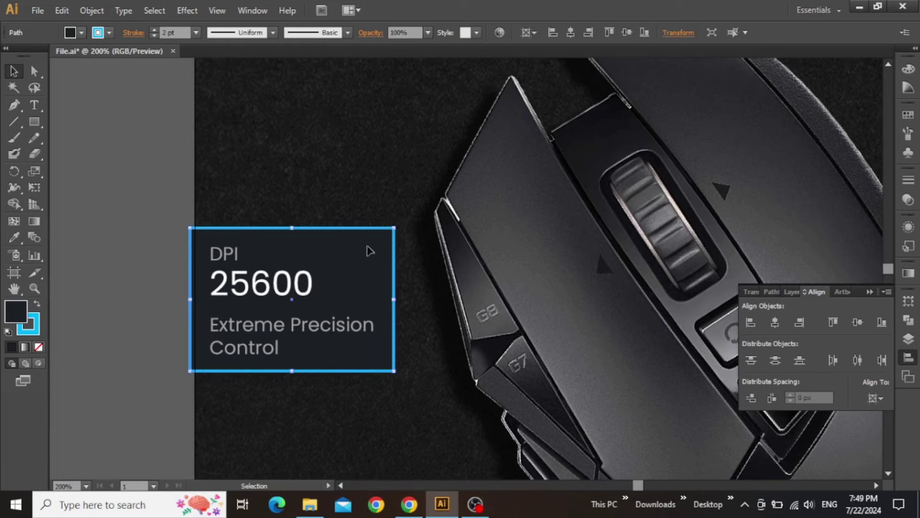
{"action": "left_click", "coordinate": [187, 10]}
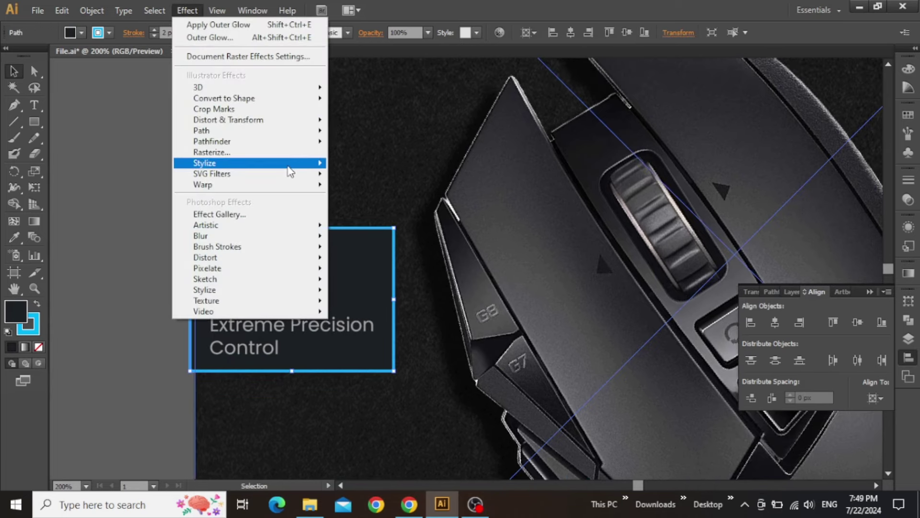
{"action": "mouse_move", "coordinate": [299, 170]}
{"action": "left_click", "coordinate": [378, 224]}
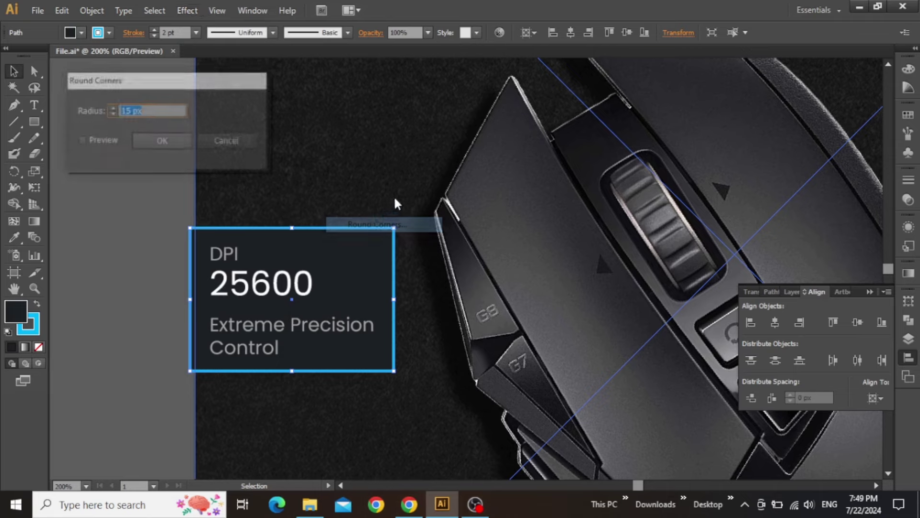
{"action": "left_click", "coordinate": [109, 139]}
{"action": "left_click", "coordinate": [161, 114]}
{"action": "key", "text": "Up"}
{"action": "key", "text": "Up"}
{"action": "key", "text": "Up"}
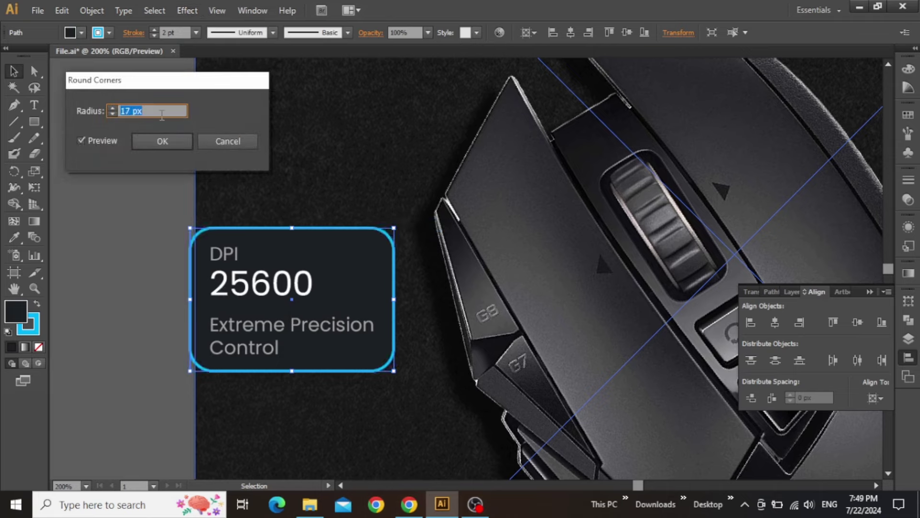
{"action": "left_click", "coordinate": [162, 140]}
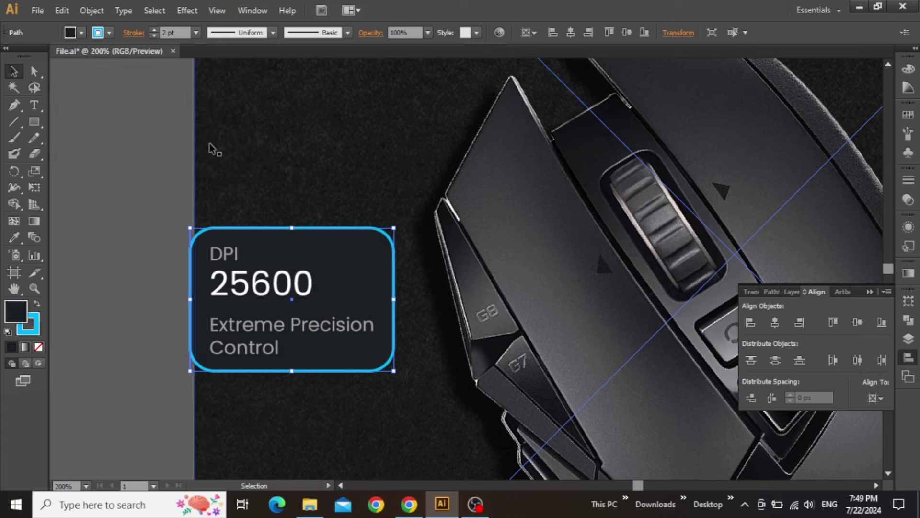
Step: Add a blue Outer Glow to the DPI callout's rectangle in Screen mode with 75% opacity and 10 px blur
{"action": "left_click", "coordinate": [188, 10]}
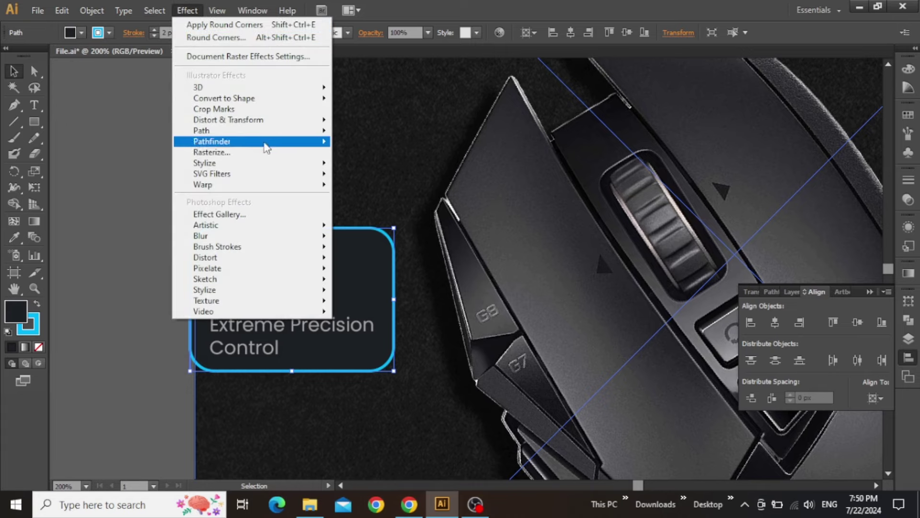
{"action": "mouse_move", "coordinate": [278, 163]}
{"action": "left_click", "coordinate": [378, 207]}
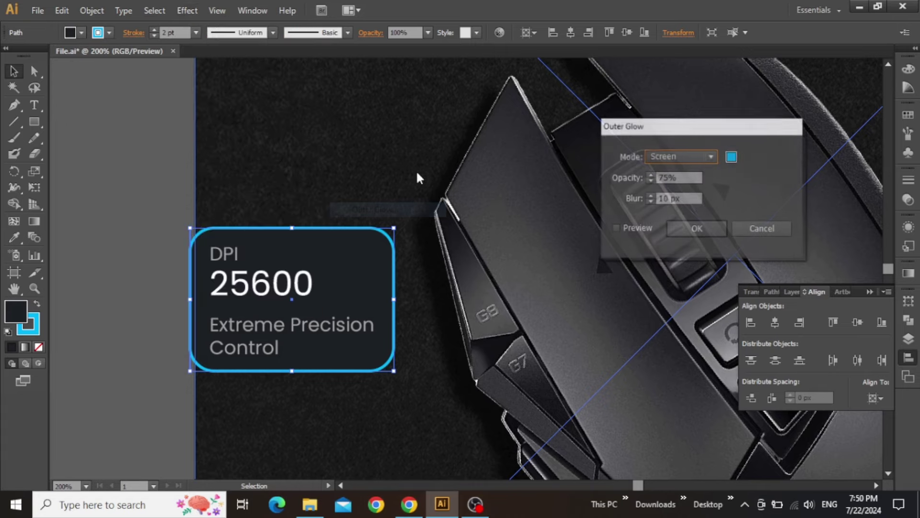
{"action": "left_click", "coordinate": [696, 230]}
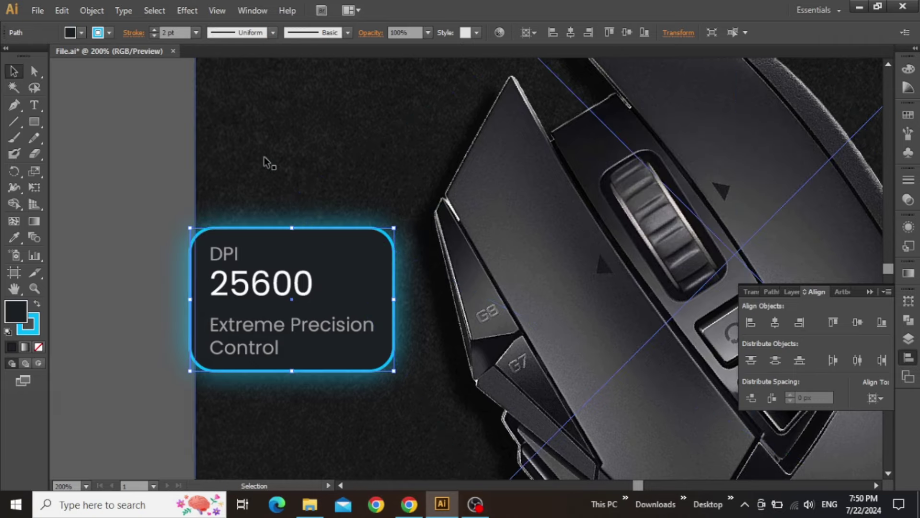
Step: Move the DPI callout's rectangle and three texts together down and right against the mouse's left side
{"action": "key", "text": "ctrl+0"}
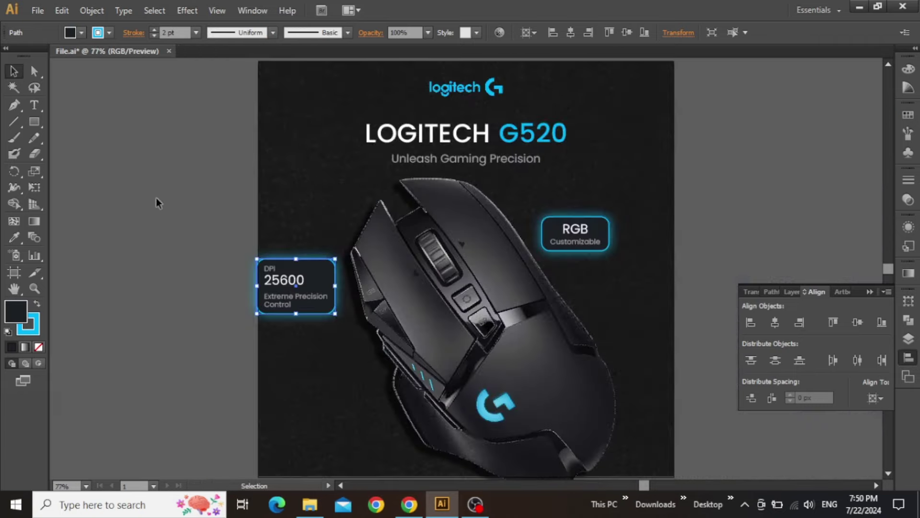
{"action": "scroll", "coordinate": [254, 267], "scroll_direction": "up", "scroll_amount": 2}
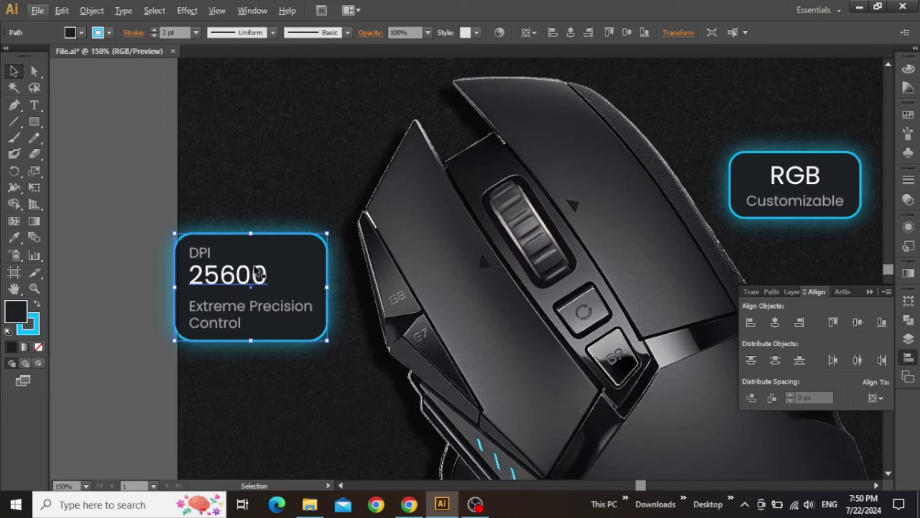
{"action": "left_click", "coordinate": [210, 257], "text": "shift"}
{"action": "left_click", "coordinate": [226, 280], "text": "shift"}
{"action": "left_click", "coordinate": [237, 316], "text": "shift"}
{"action": "left_click_drag", "start_coordinate": [240, 260], "coordinate": [317, 345]}
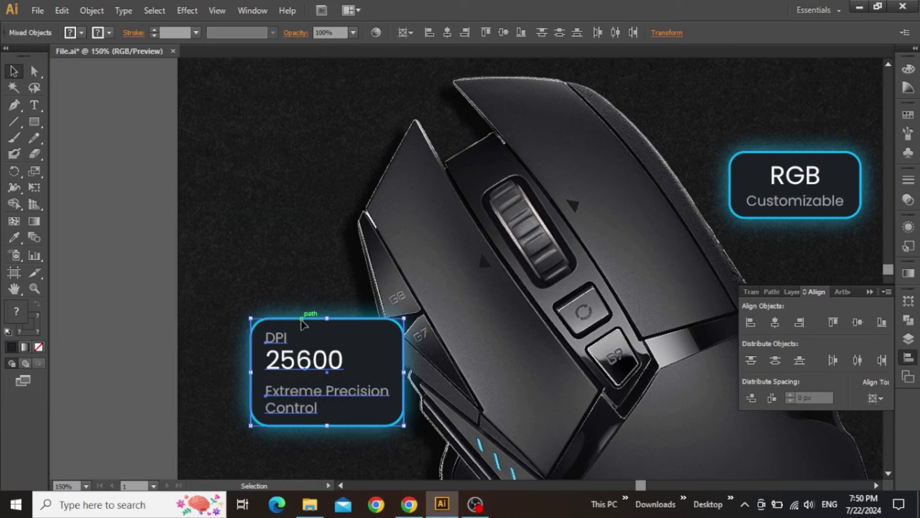
{"action": "left_click_drag", "start_coordinate": [300, 268], "coordinate": [251, 207]}
Step: Bring the mouse image to the front so it overlaps the callouts
{"action": "left_click", "coordinate": [536, 241]}
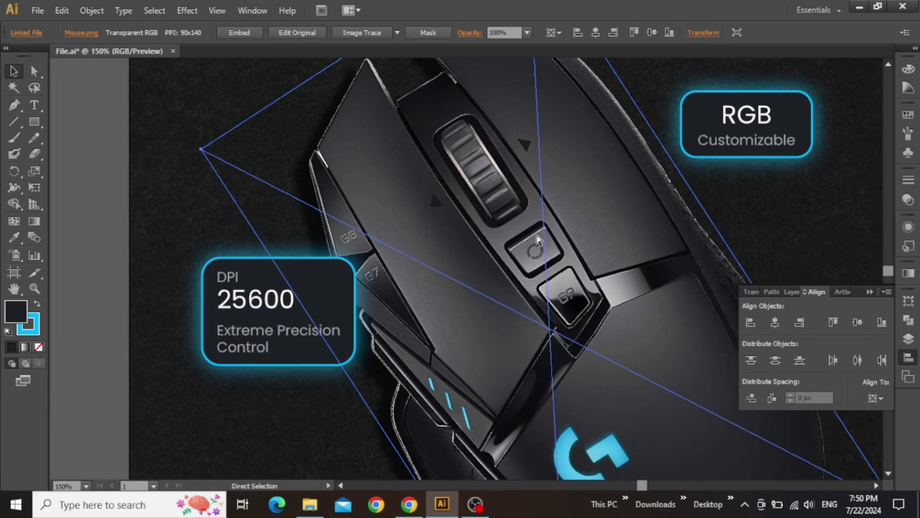
{"action": "key", "text": "ctrl+minus"}
{"action": "key", "text": "ctrl+minus"}
{"action": "right_click", "coordinate": [502, 244]}
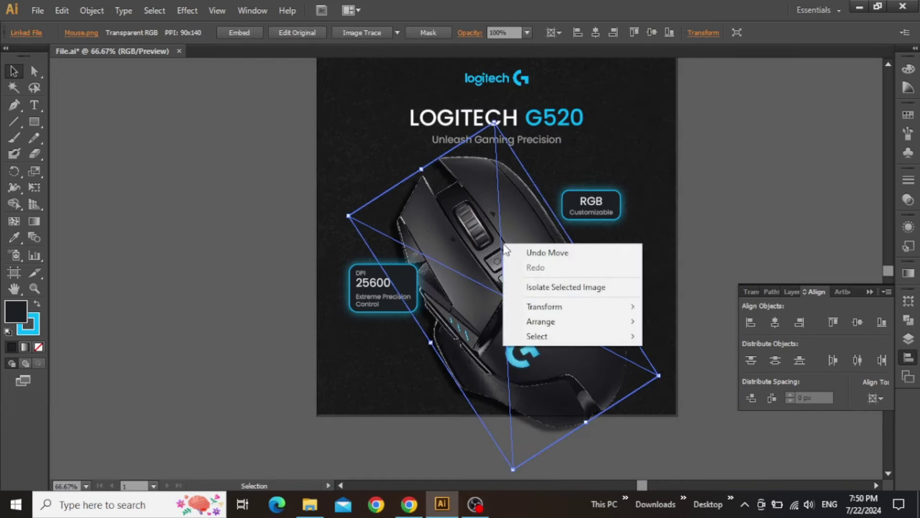
{"action": "mouse_move", "coordinate": [567, 324]}
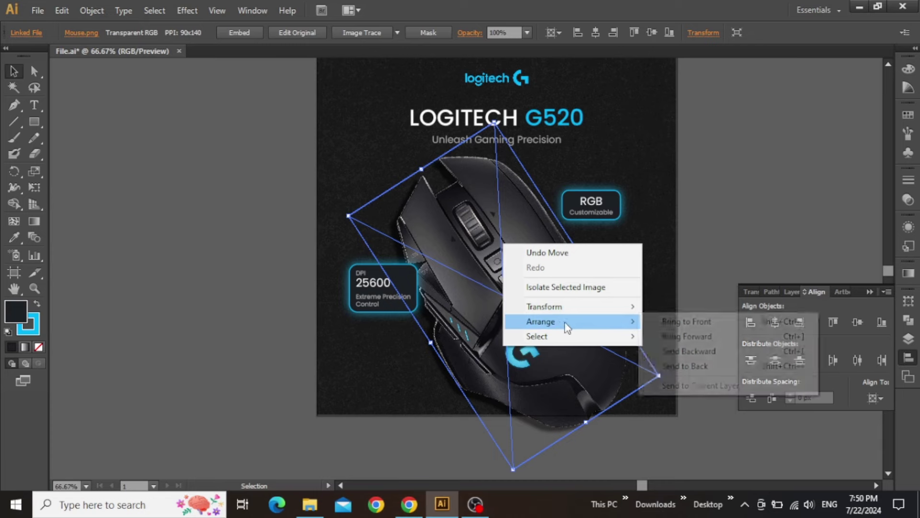
{"action": "left_click", "coordinate": [668, 327]}
{"action": "left_click", "coordinate": [749, 199]}
{"action": "left_click_drag", "start_coordinate": [732, 177], "coordinate": [659, 175]}
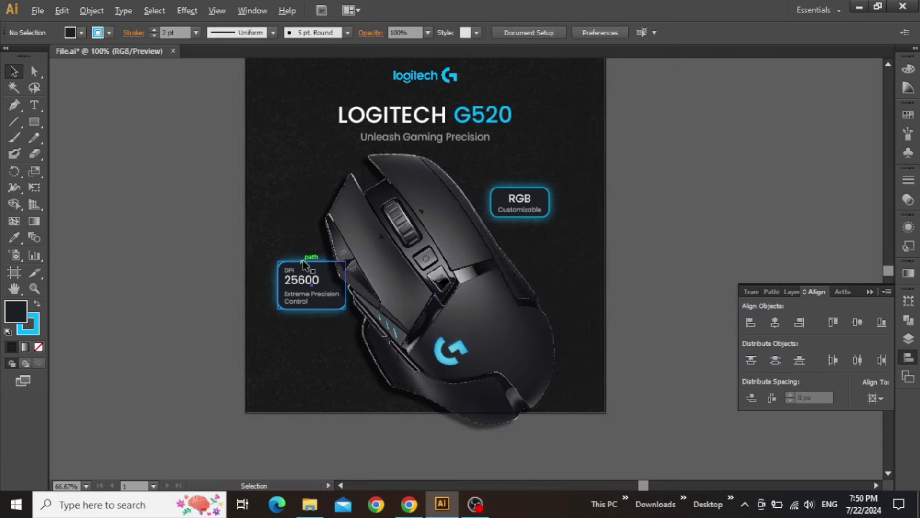
Step: Nudge the DPI callout with its texts right and down to tuck its edge behind the mouse
{"action": "key", "text": "ctrl+plus"}
{"action": "left_click", "coordinate": [301, 276]}
{"action": "left_click", "coordinate": [285, 279], "text": "shift"}
{"action": "left_click", "coordinate": [291, 320], "text": "shift"}
{"action": "key", "text": "Down"}
{"action": "key", "text": "Down"}
{"action": "key", "text": "Down"}
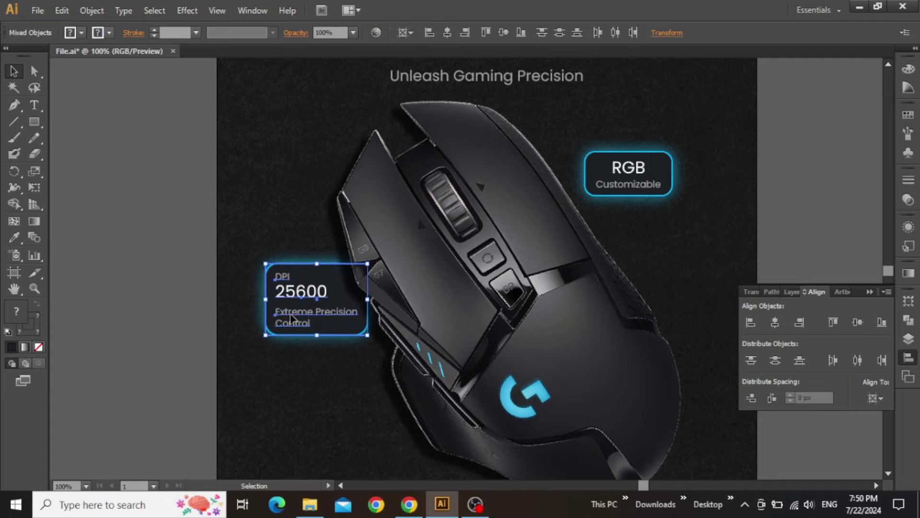
{"action": "key", "text": "shift+Right"}
{"action": "key", "text": "Down"}
{"action": "key", "text": "Down"}
{"action": "key", "text": "Down"}
{"action": "key", "text": "Down"}
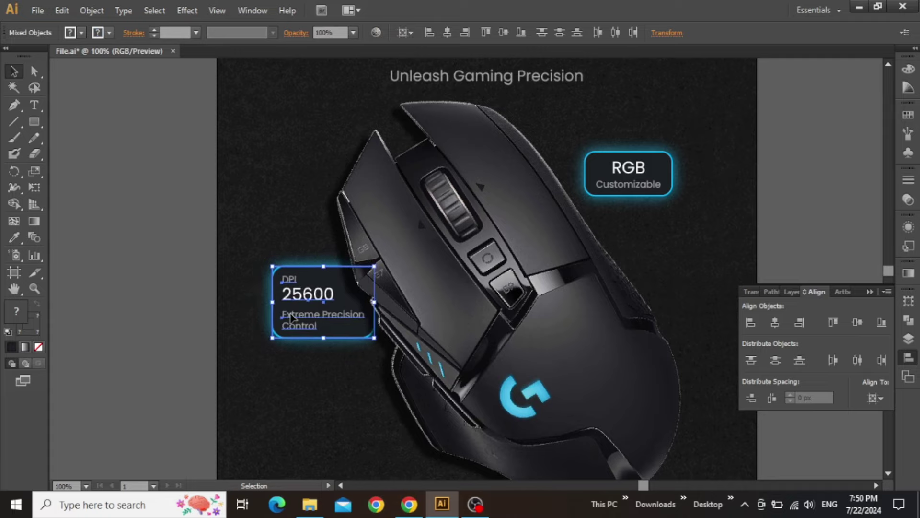
{"action": "left_click_drag", "start_coordinate": [496, 211], "coordinate": [418, 177]}
{"action": "left_click", "coordinate": [418, 177]}
{"action": "left_click_drag", "start_coordinate": [656, 397], "coordinate": [657, 389]}
Step: Move the RGB callout with its texts down and slightly left toward the mouse's right edge
{"action": "left_click", "coordinate": [570, 136]}
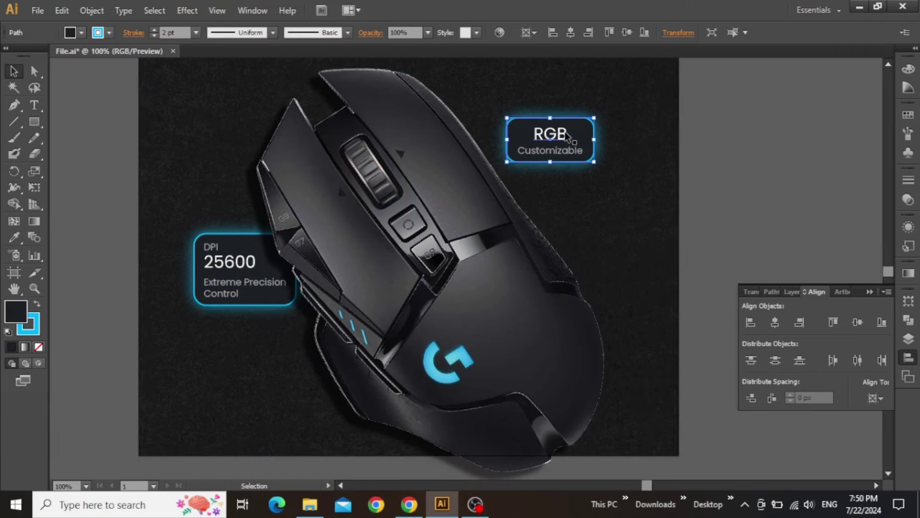
{"action": "left_click", "coordinate": [563, 139], "text": "shift"}
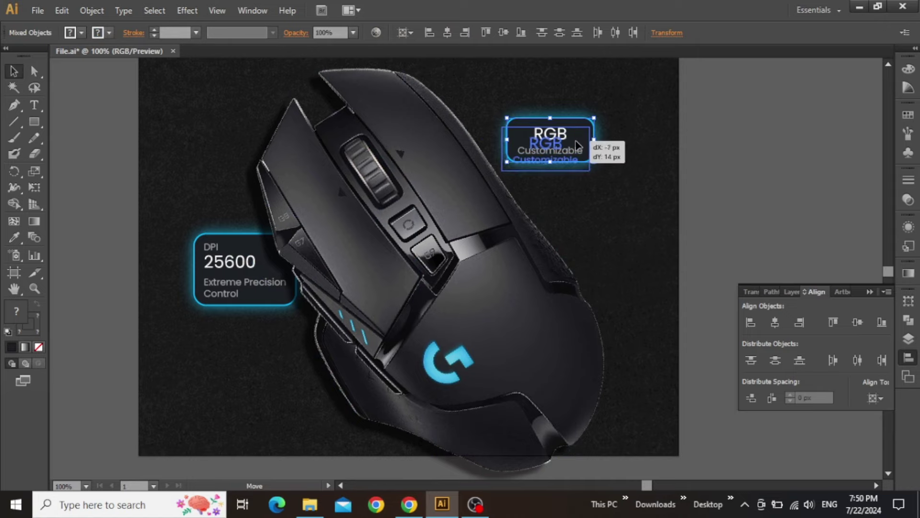
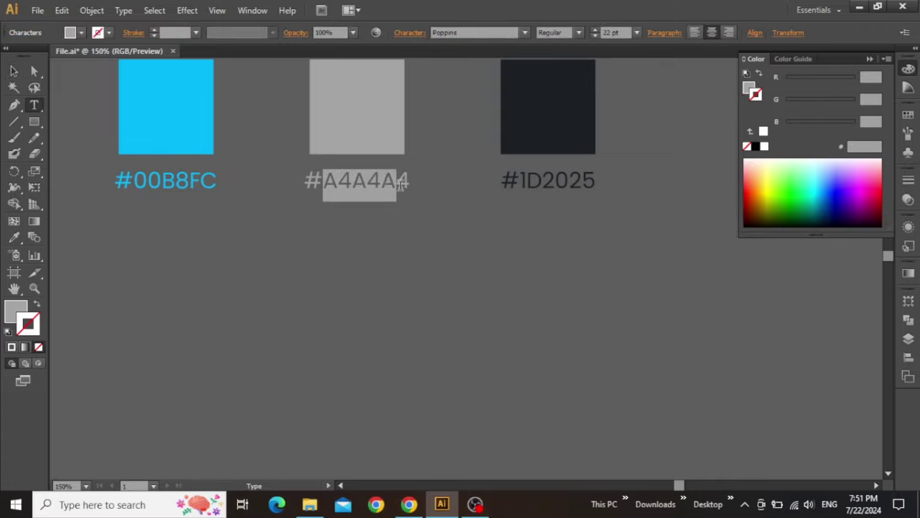
Step: Copy the hex code from the gray swatch's label #A4A4A4
{"action": "key", "text": "ctrl+c"}
{"action": "left_click", "coordinate": [370, 190]}
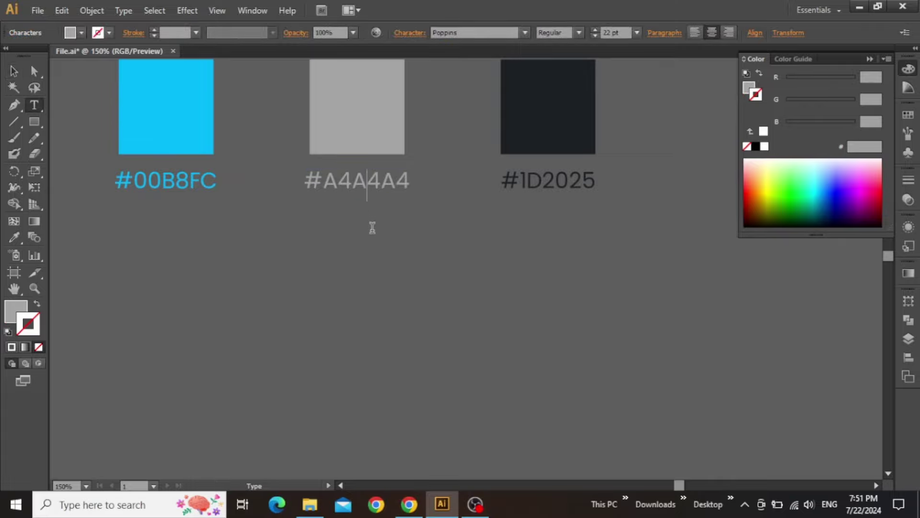
Step: Set the stroke colour of the short line near the post's lower-left corner to A4A4A4
{"action": "key", "text": "Escape"}
{"action": "scroll", "coordinate": [369, 289], "scroll_direction": "down", "scroll_amount": 4}
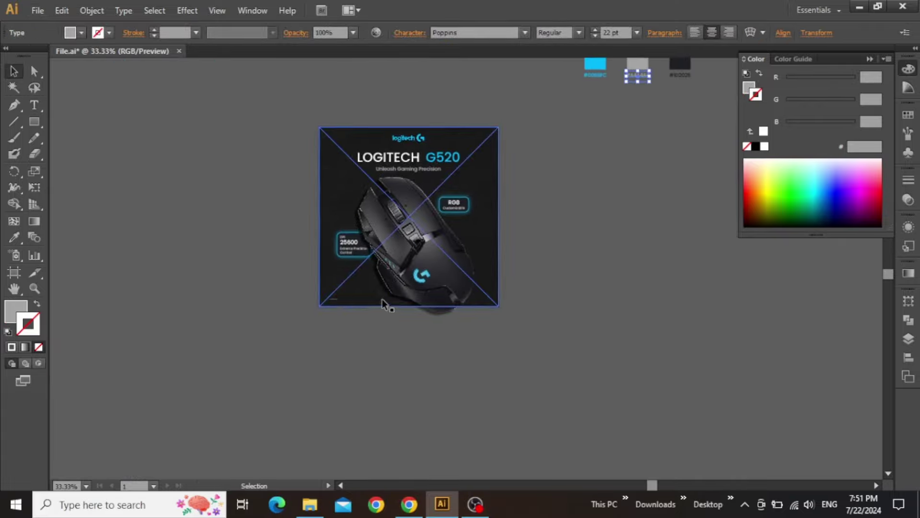
{"action": "scroll", "coordinate": [344, 308], "scroll_direction": "up", "scroll_amount": 5}
{"action": "left_click", "coordinate": [306, 281]}
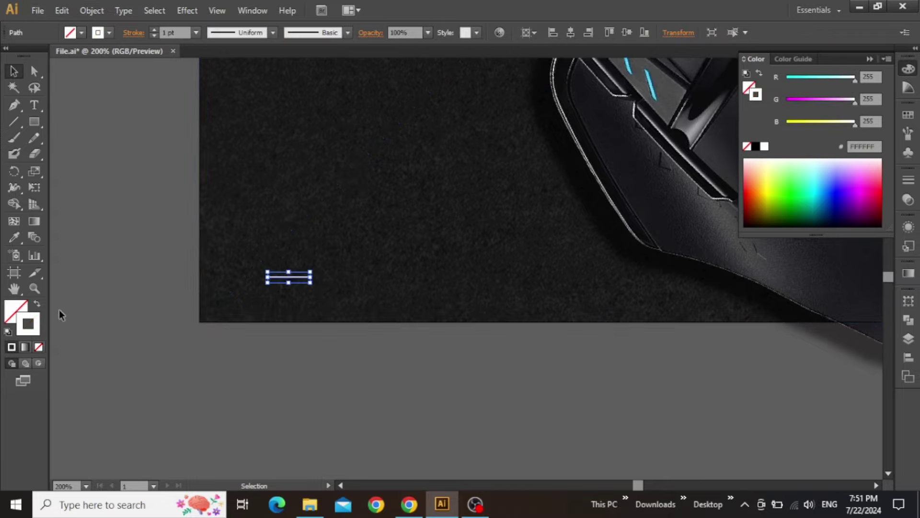
{"action": "double_click", "coordinate": [35, 326]}
{"action": "left_click", "coordinate": [700, 236]}
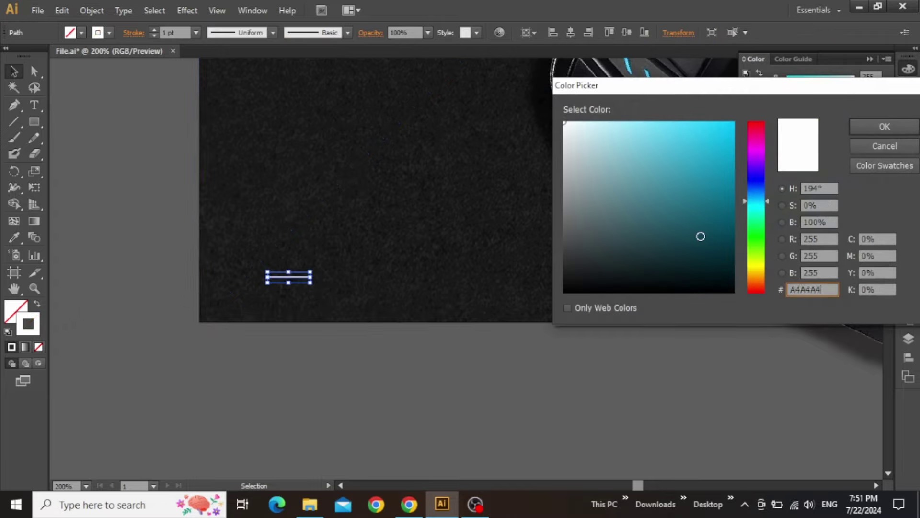
{"action": "key", "text": "Return"}
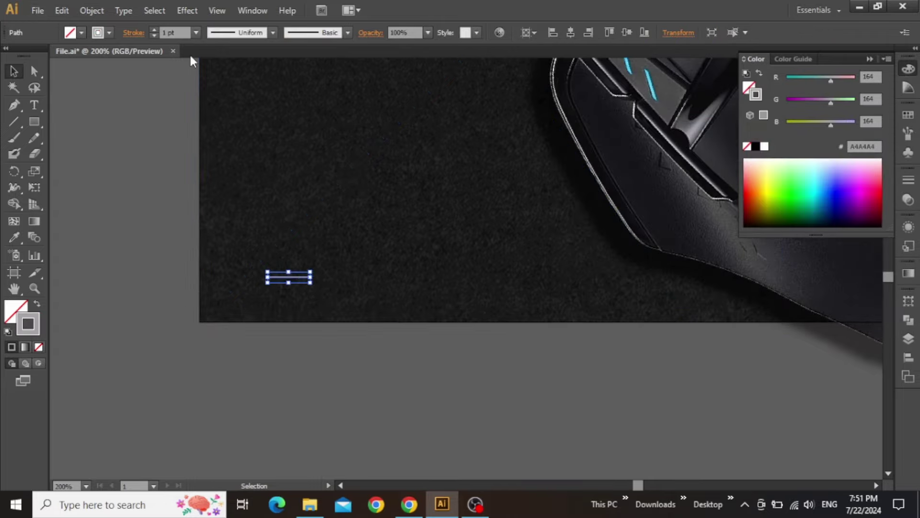
Step: Increase the short gray line's stroke weight to 6 pt and give it round caps
{"action": "left_click", "coordinate": [154, 29]}
{"action": "left_click", "coordinate": [154, 29]}
{"action": "left_click", "coordinate": [153, 29]}
{"action": "left_click", "coordinate": [154, 30]}
{"action": "left_click", "coordinate": [154, 30]}
{"action": "key", "text": "ctrl+plus"}
{"action": "left_click", "coordinate": [134, 33]}
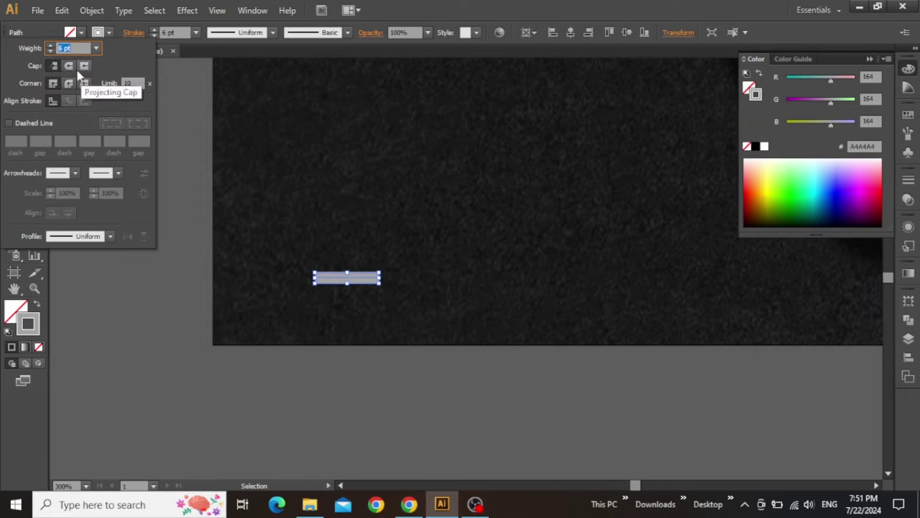
{"action": "left_click", "coordinate": [70, 68]}
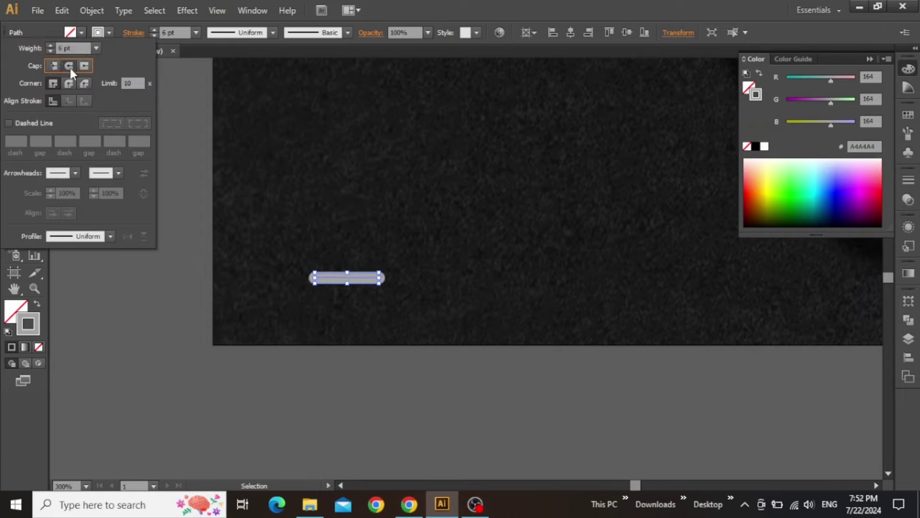
{"action": "left_click", "coordinate": [185, 255]}
Step: Duplicate the rounded dash into a row of three and lengthen the first one
{"action": "left_click_drag", "start_coordinate": [364, 203], "coordinate": [240, 263]}
{"action": "mouse_move", "coordinate": [246, 338]}
{"action": "left_mouse_down"}
{"action": "mouse_move", "coordinate": [484, 334]}
{"action": "mouse_move", "coordinate": [367, 346]}
{"action": "mouse_move", "coordinate": [372, 335]}
{"action": "mouse_move", "coordinate": [359, 332]}
{"action": "mouse_move", "coordinate": [240, 334]}
{"action": "left_mouse_up"}
{"action": "left_click_drag", "start_coordinate": [369, 370], "coordinate": [489, 385]}
{"action": "left_click_drag", "start_coordinate": [297, 350], "coordinate": [250, 350]}
Step: Copy the hex code from the blue swatch's label #00B8FC
{"action": "scroll", "coordinate": [372, 331], "scroll_direction": "down", "scroll_amount": 4}
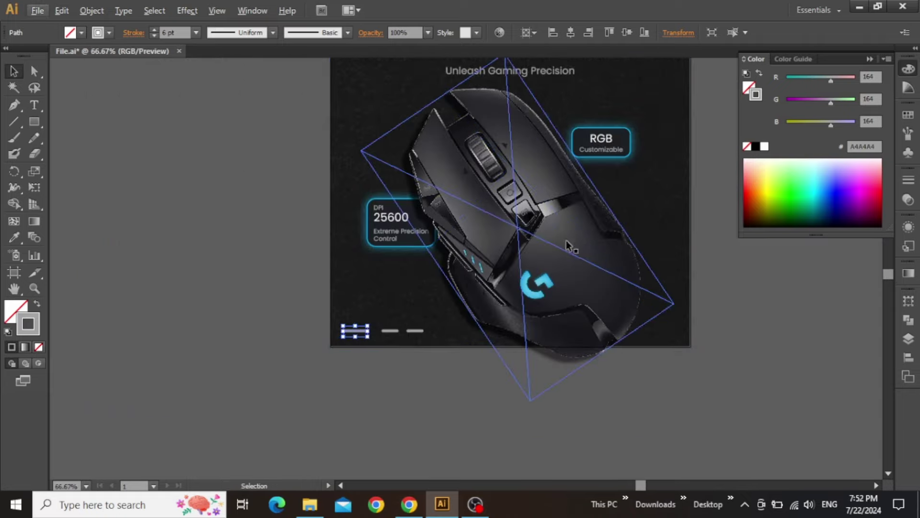
{"action": "left_click", "coordinate": [567, 242]}
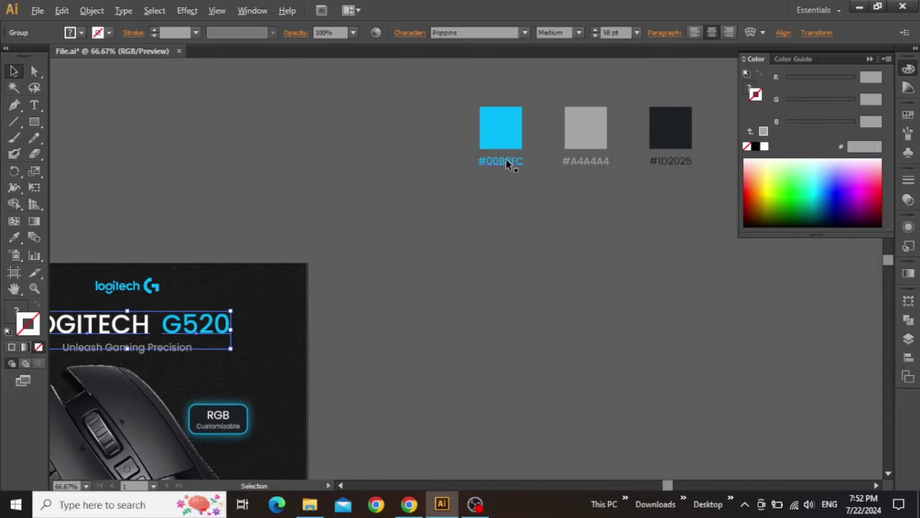
{"action": "scroll", "coordinate": [506, 159], "scroll_direction": "up", "scroll_amount": 3}
{"action": "double_click", "coordinate": [506, 161]}
{"action": "key", "text": "ctrl+c"}
{"action": "left_click", "coordinate": [521, 220]}
{"action": "key", "text": "Escape"}
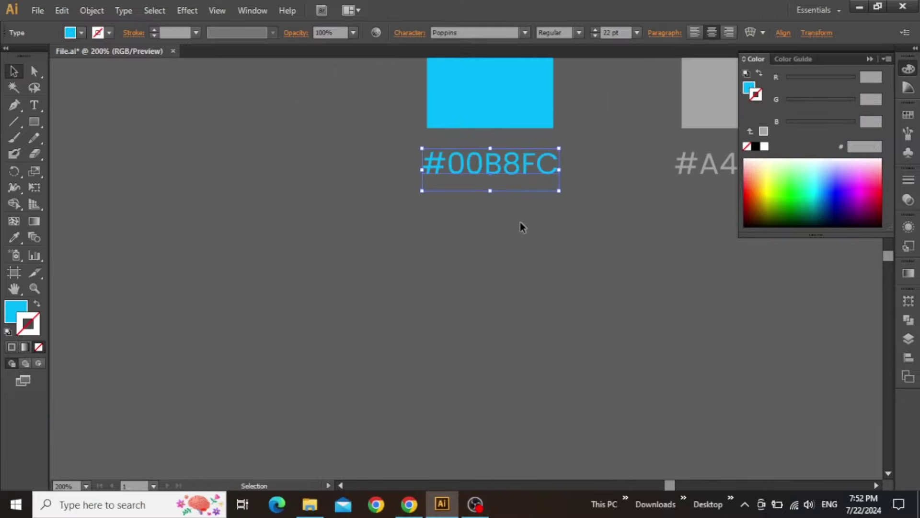
{"action": "left_click", "coordinate": [521, 223]}
Step: Change the stroke colour of the longest dash to 00B8FC
{"action": "scroll", "coordinate": [521, 223], "scroll_direction": "down", "scroll_amount": 3}
{"action": "left_click_drag", "start_coordinate": [434, 340], "coordinate": [675, 219]}
{"action": "scroll", "coordinate": [377, 270], "scroll_direction": "up", "scroll_amount": 4}
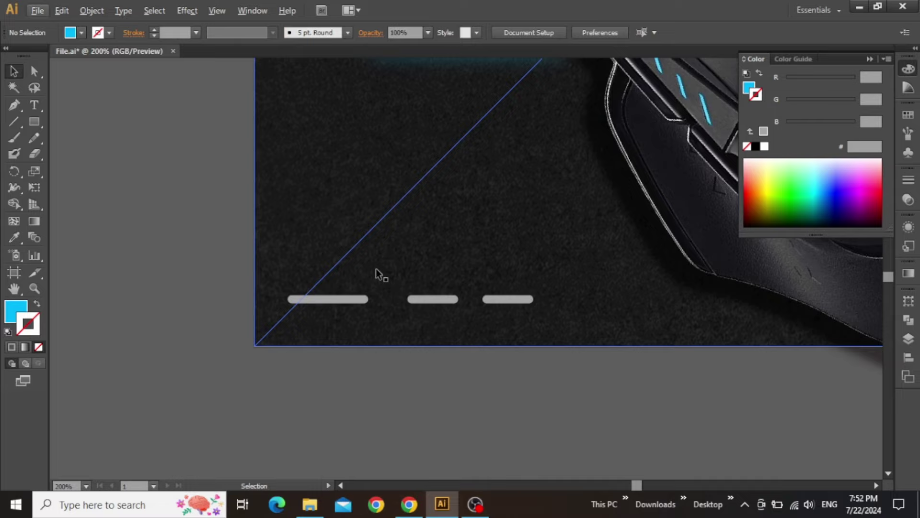
{"action": "left_click", "coordinate": [351, 315]}
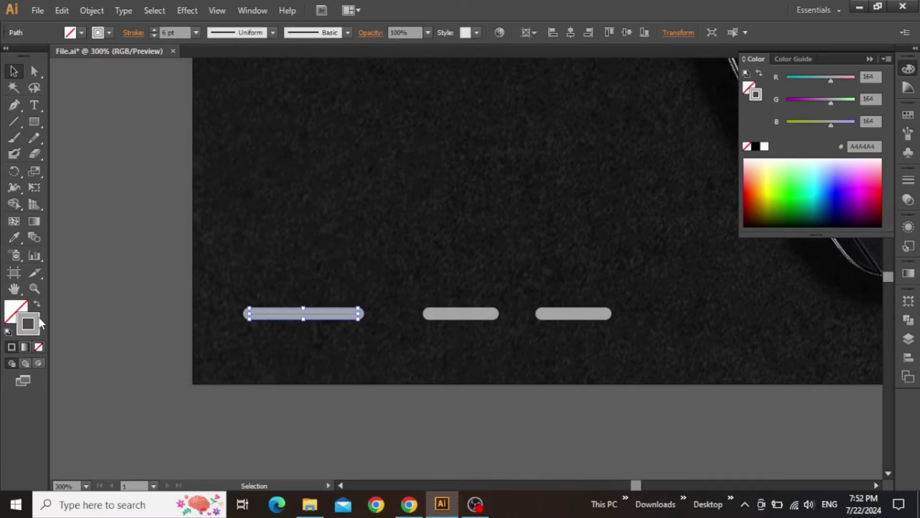
{"action": "double_click", "coordinate": [28, 324]}
{"action": "key", "text": "ctrl+v"}
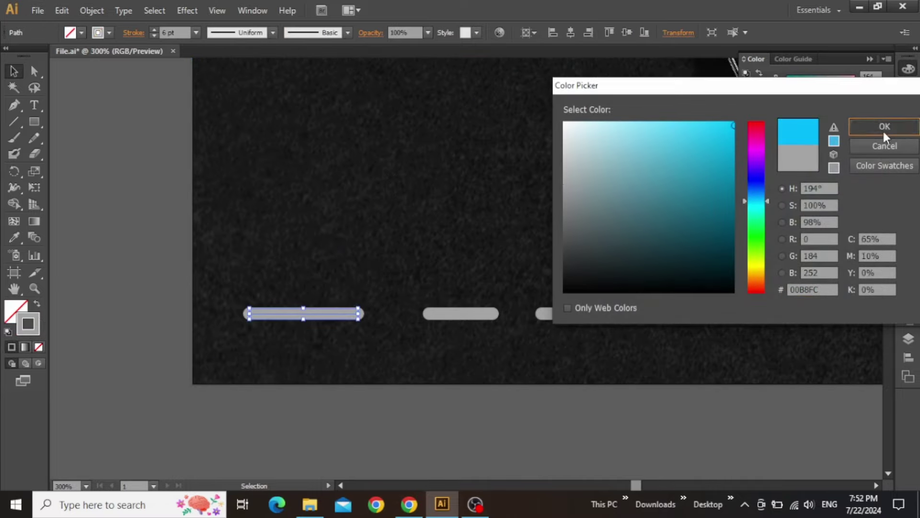
{"action": "left_click", "coordinate": [883, 128]}
Step: Apply a blue Outer Glow to the blue dash with Screen mode, 75% opacity and 10 px blur
{"action": "left_click", "coordinate": [187, 10]}
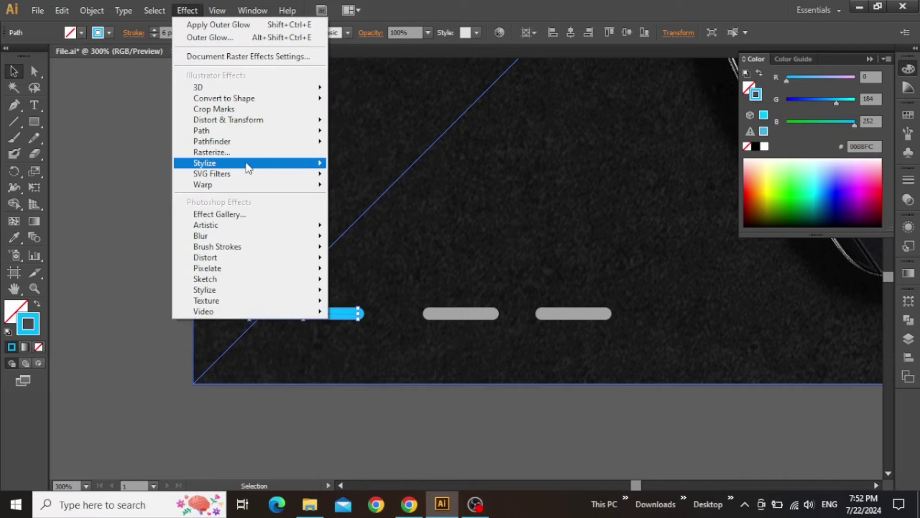
{"action": "mouse_move", "coordinate": [249, 167]}
{"action": "left_click", "coordinate": [384, 209]}
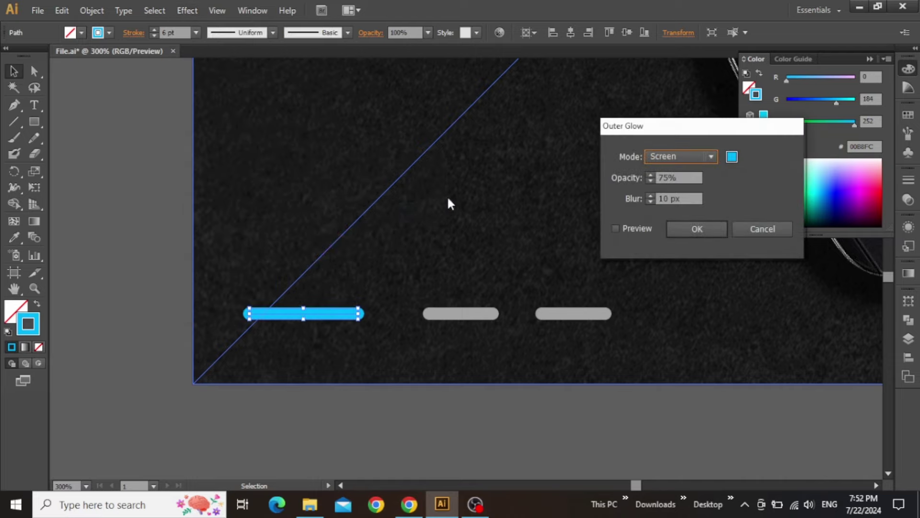
{"action": "left_click", "coordinate": [696, 229]}
{"action": "left_click_drag", "start_coordinate": [422, 242], "coordinate": [333, 260]}
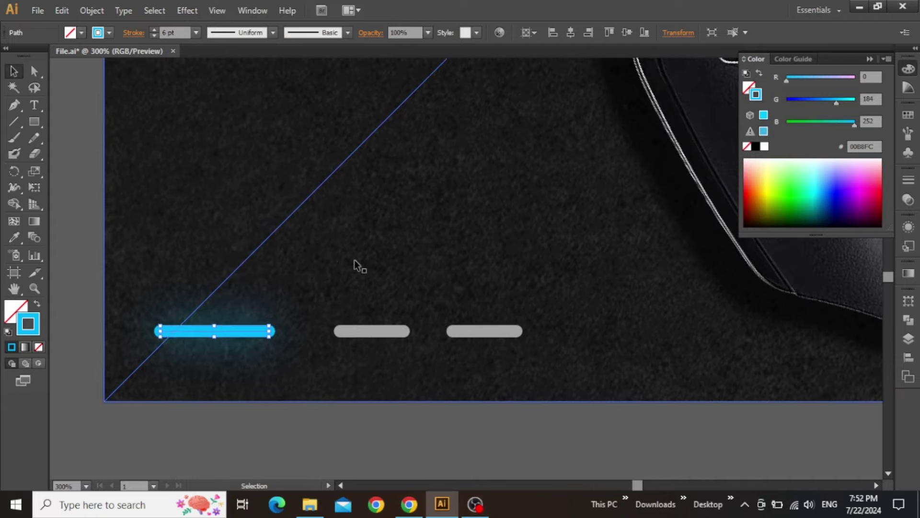
Step: Shift the two gray dashes and the blue dash to the right, spacing all three evenly
{"action": "left_click", "coordinate": [469, 344]}
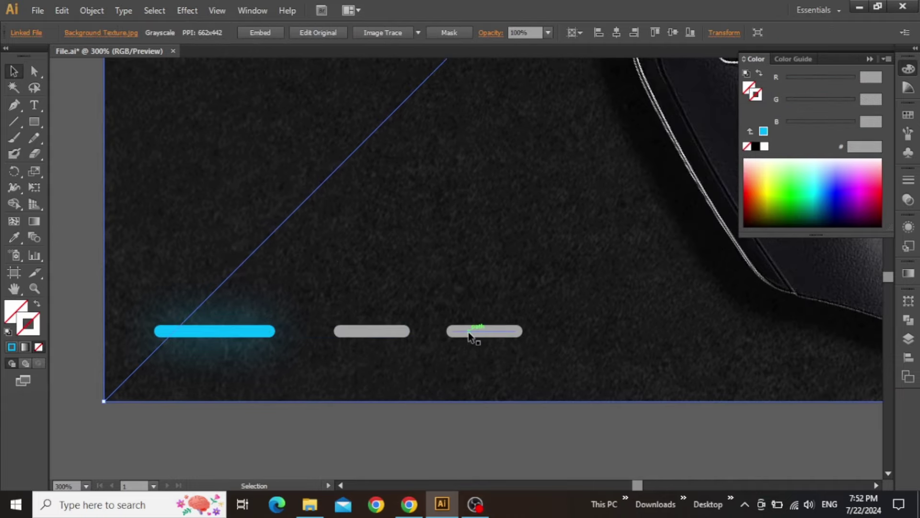
{"action": "left_click_drag", "start_coordinate": [468, 331], "coordinate": [520, 333]}
{"action": "left_click_drag", "start_coordinate": [395, 331], "coordinate": [446, 333]}
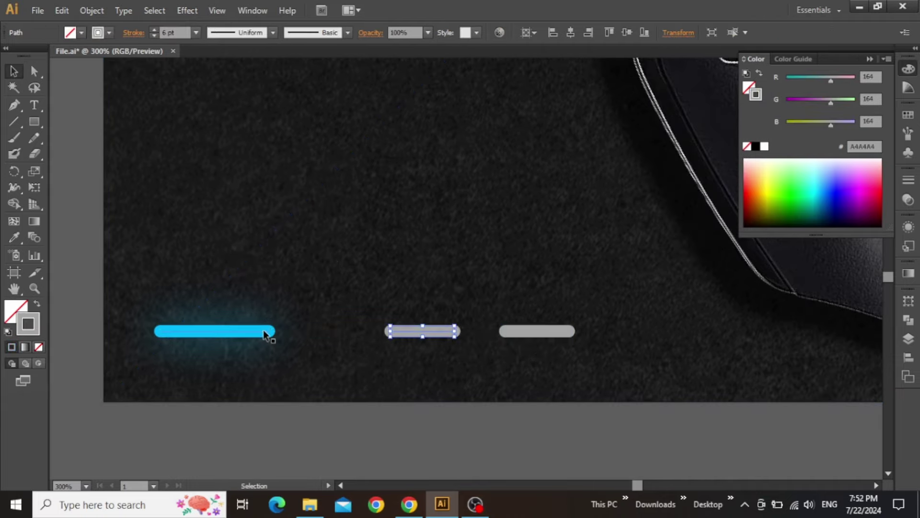
{"action": "left_click_drag", "start_coordinate": [266, 332], "coordinate": [332, 330]}
{"action": "left_click", "coordinate": [470, 413]}
Step: Nudge all three dashes together slightly up from the post's lower edge
{"action": "key", "text": "ctrl+0"}
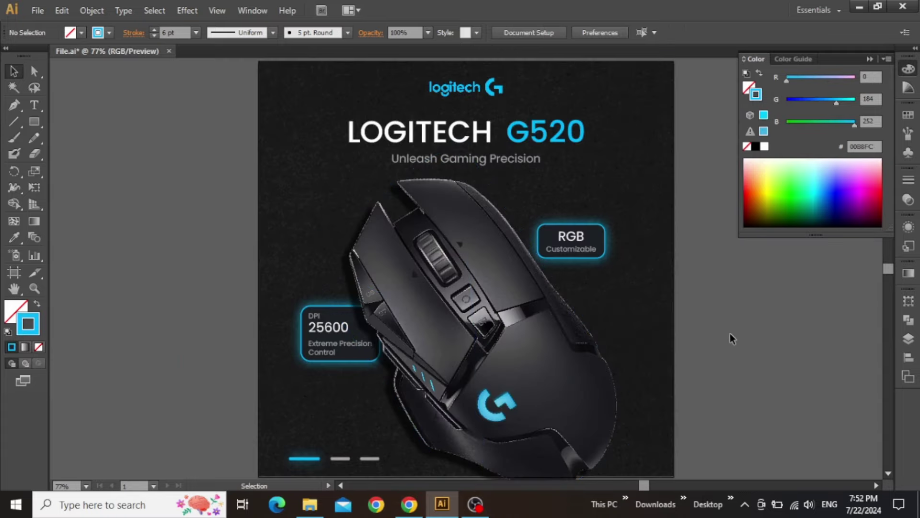
{"action": "scroll", "coordinate": [728, 331], "scroll_direction": "down", "scroll_amount": 3}
{"action": "left_click", "coordinate": [338, 391]}
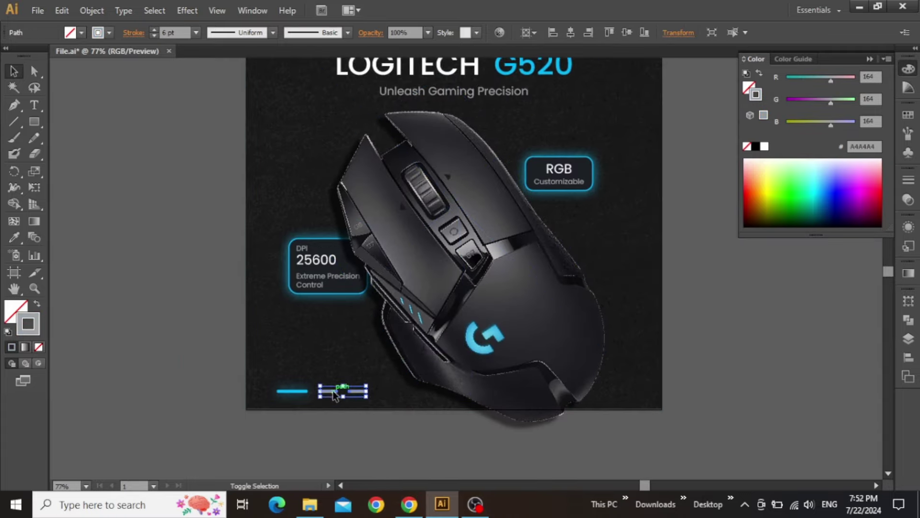
{"action": "left_click", "coordinate": [299, 391], "text": "shift"}
{"action": "key", "text": "shift+Up"}
{"action": "key", "text": "shift+Up"}
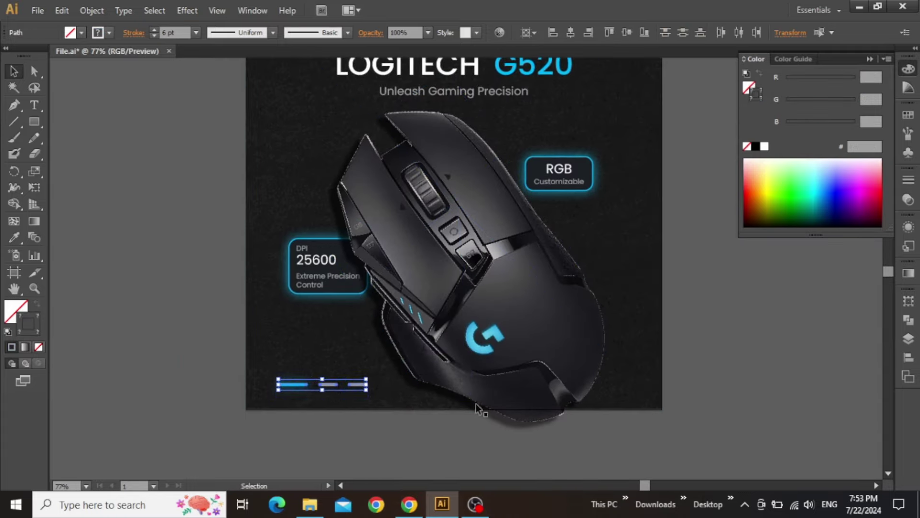
{"action": "left_click", "coordinate": [690, 332]}
Step: Collapse the Color panel and bring the whole post into view
{"action": "left_click_drag", "start_coordinate": [675, 302], "coordinate": [627, 324]}
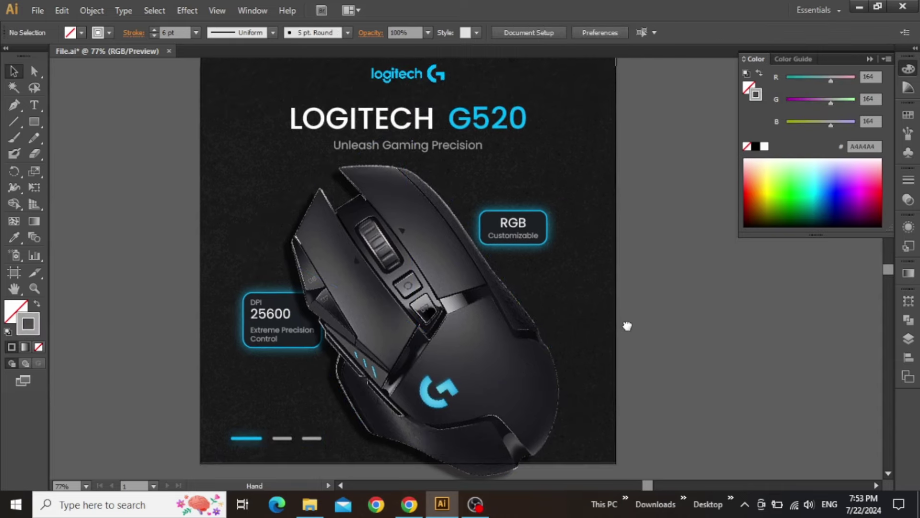
{"action": "left_click", "coordinate": [873, 59]}
{"action": "left_click_drag", "start_coordinate": [644, 201], "coordinate": [669, 199]}
{"action": "key", "text": "ctrl+minus"}
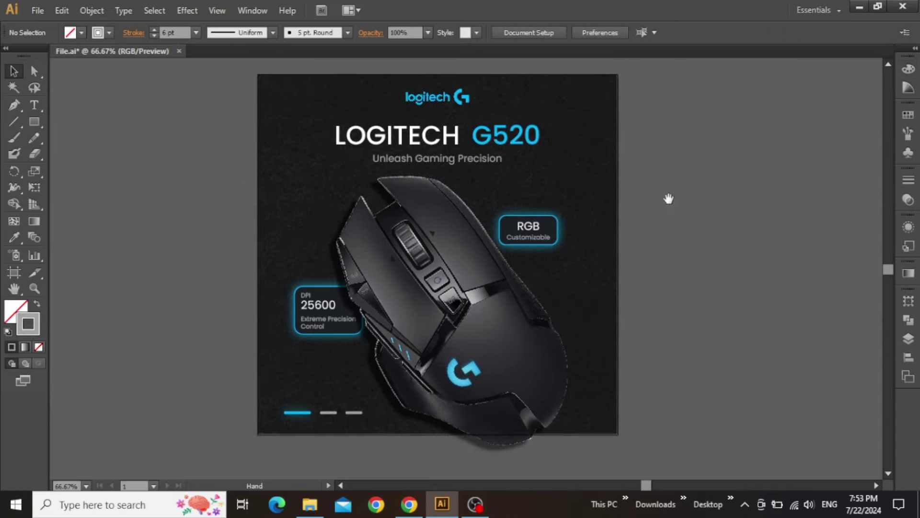
{"action": "left_click_drag", "start_coordinate": [401, 197], "coordinate": [402, 207]}
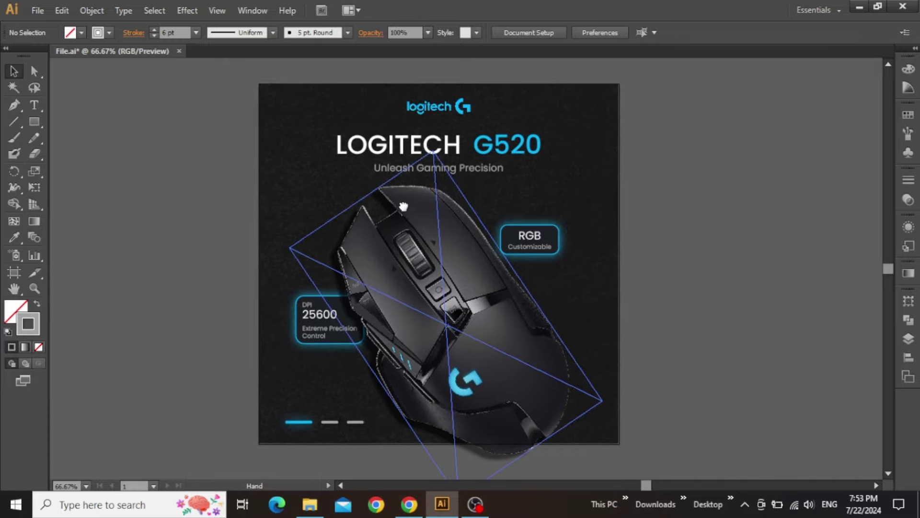
Step: Draw an 800 × 800 px gray rectangle without a stroke, exactly covering the artboard
{"action": "left_click", "coordinate": [31, 124]}
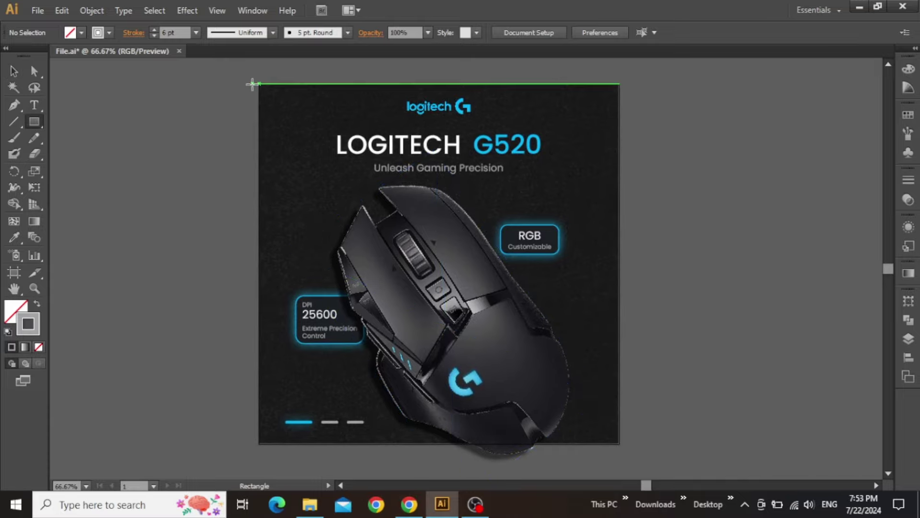
{"action": "left_click_drag", "start_coordinate": [260, 84], "coordinate": [618, 443]}
{"action": "key", "text": "v"}
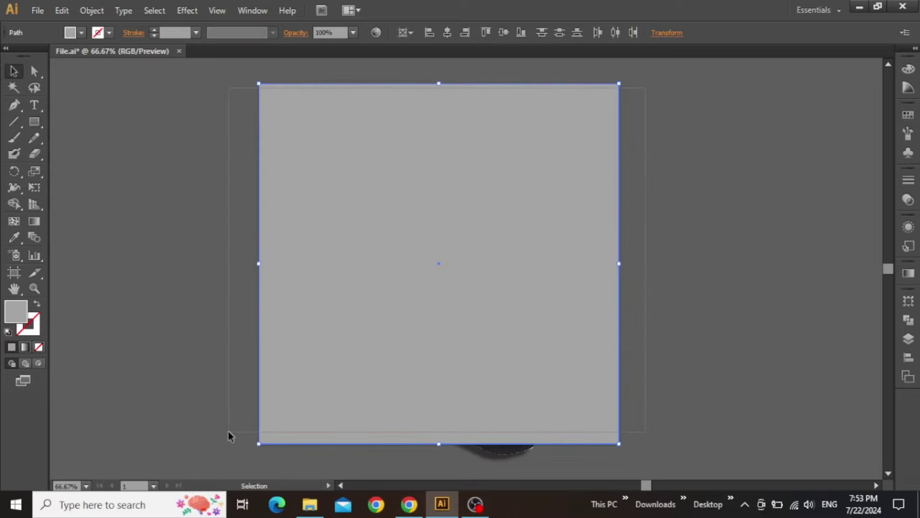
Step: Make a clipping mask from the covering rectangle and all the artwork to trim the mouse at the artboard edge
{"action": "left_click_drag", "start_coordinate": [220, 442], "coordinate": [382, 249]}
{"action": "right_click", "coordinate": [383, 250]}
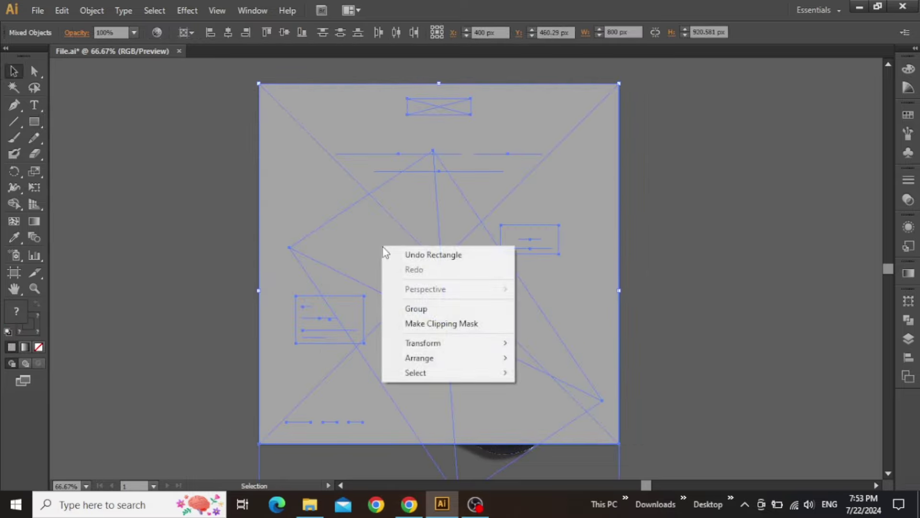
{"action": "left_click", "coordinate": [424, 324]}
{"action": "left_click_drag", "start_coordinate": [658, 218], "coordinate": [666, 224]}
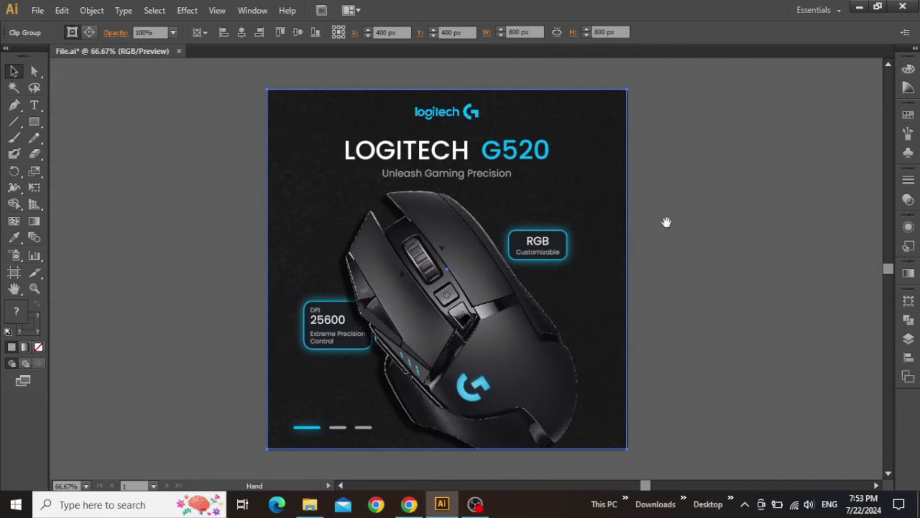
{"action": "left_click", "coordinate": [681, 218]}
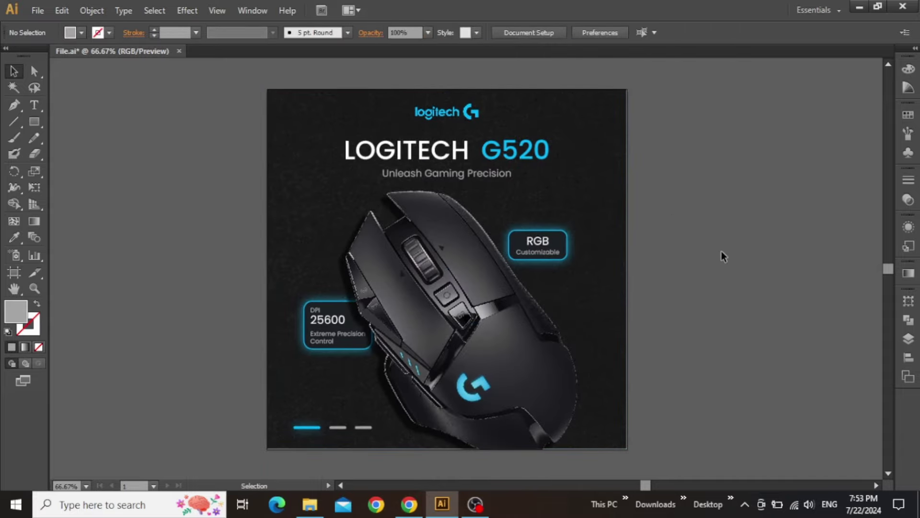